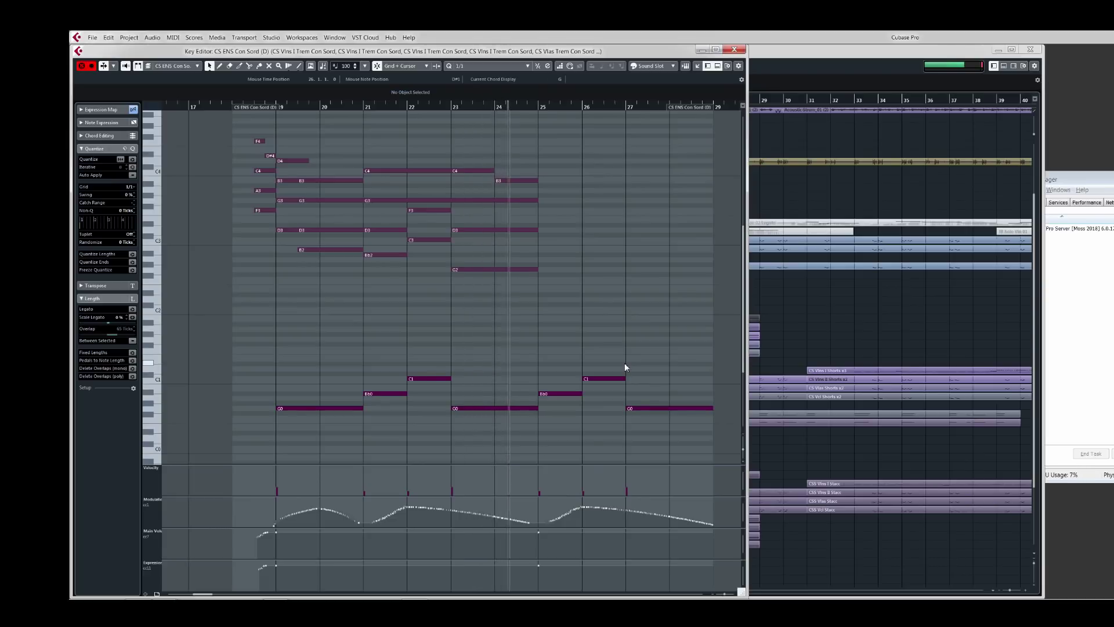
Step: Close the Key Editor, solo the Chamber STR con sordino parts together with the CSS sustain and tremolo parts, and play them
key("space")
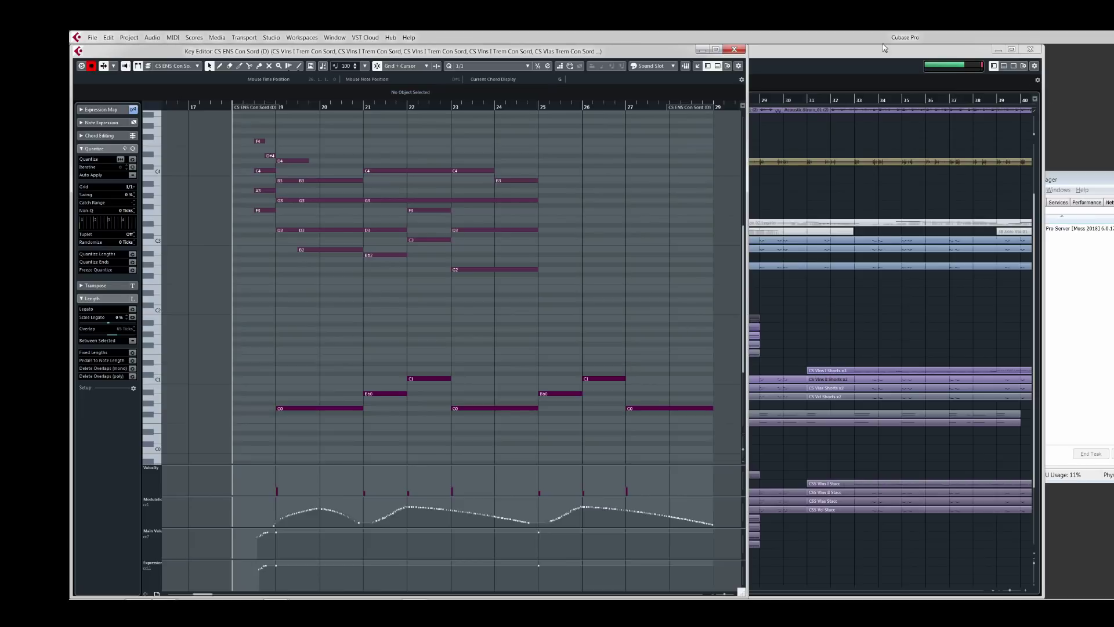
left_click(735, 51)
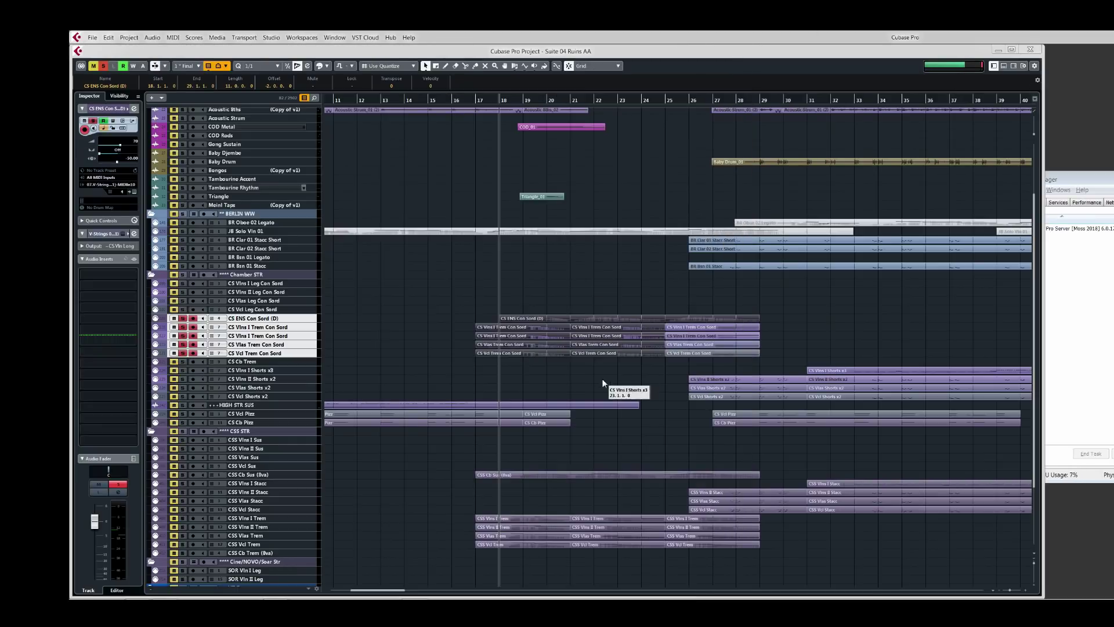
left_click_drag(591, 303, 569, 369)
left_click_drag(535, 454, 610, 557)
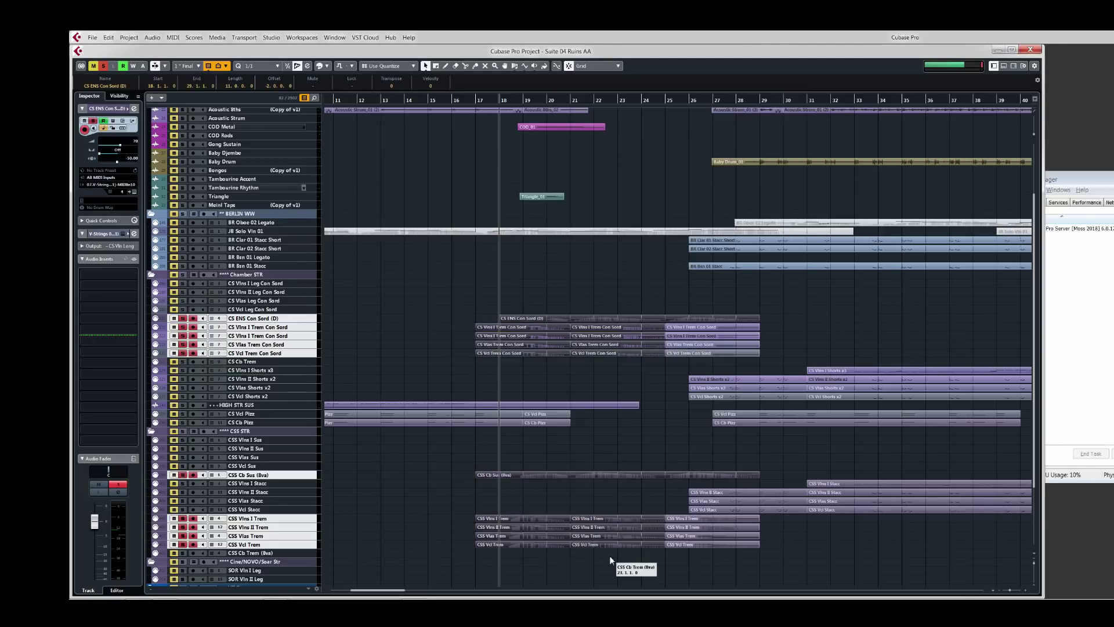
key("s")
key("s")
key("space")
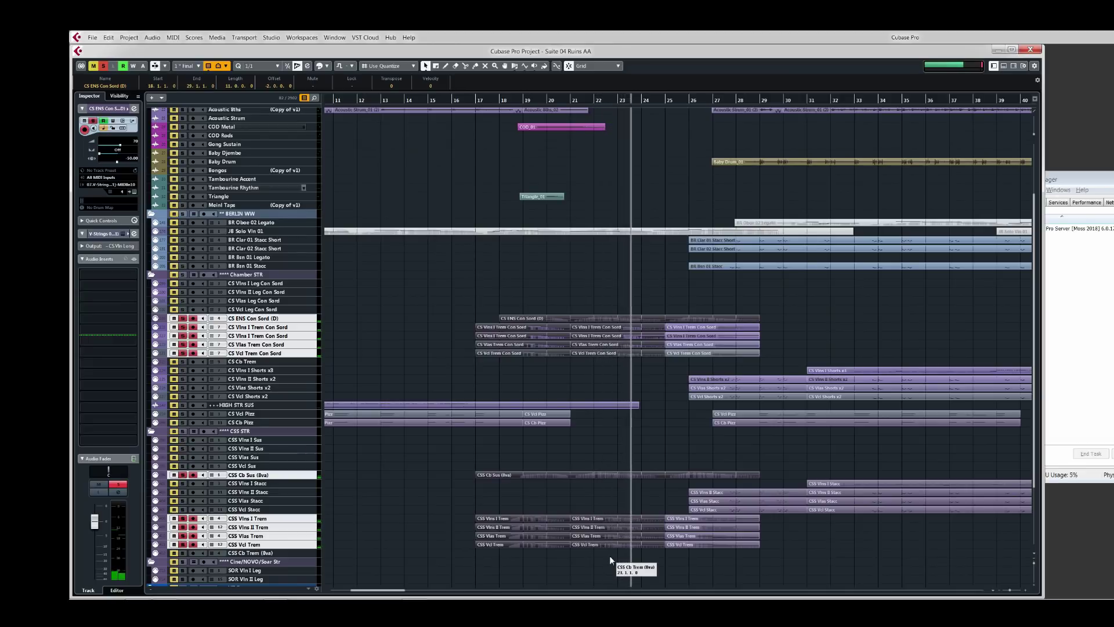
key("space")
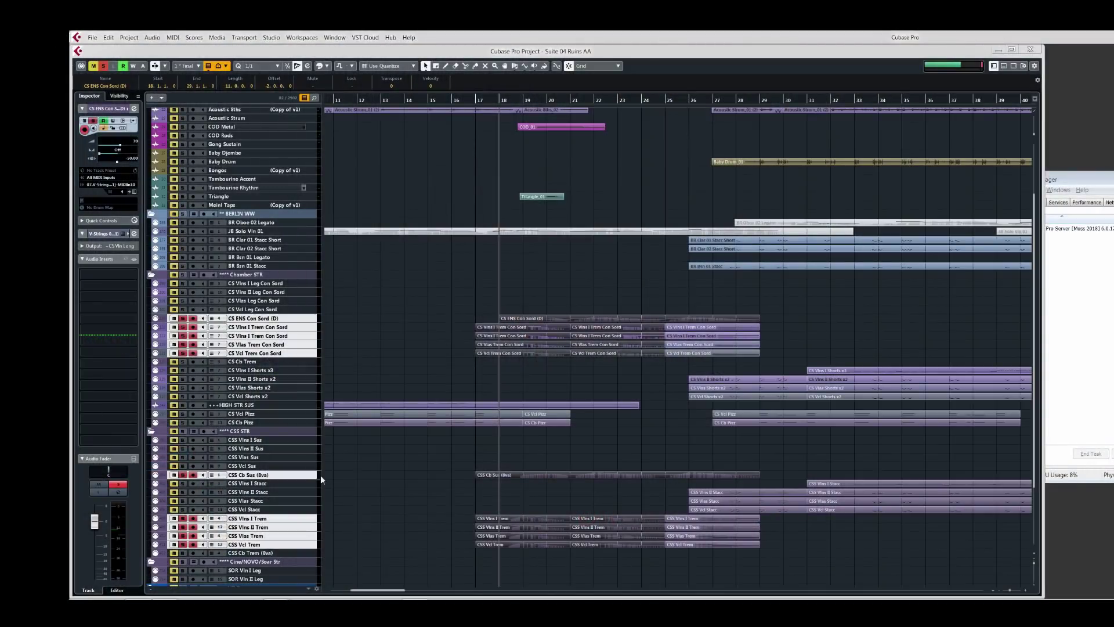
Step: Play the arrangement from bar 16 without solo while viewing the CS ENS and Trem Con Sord parts in the Key Editor
left_click_drag(463, 325, 492, 351)
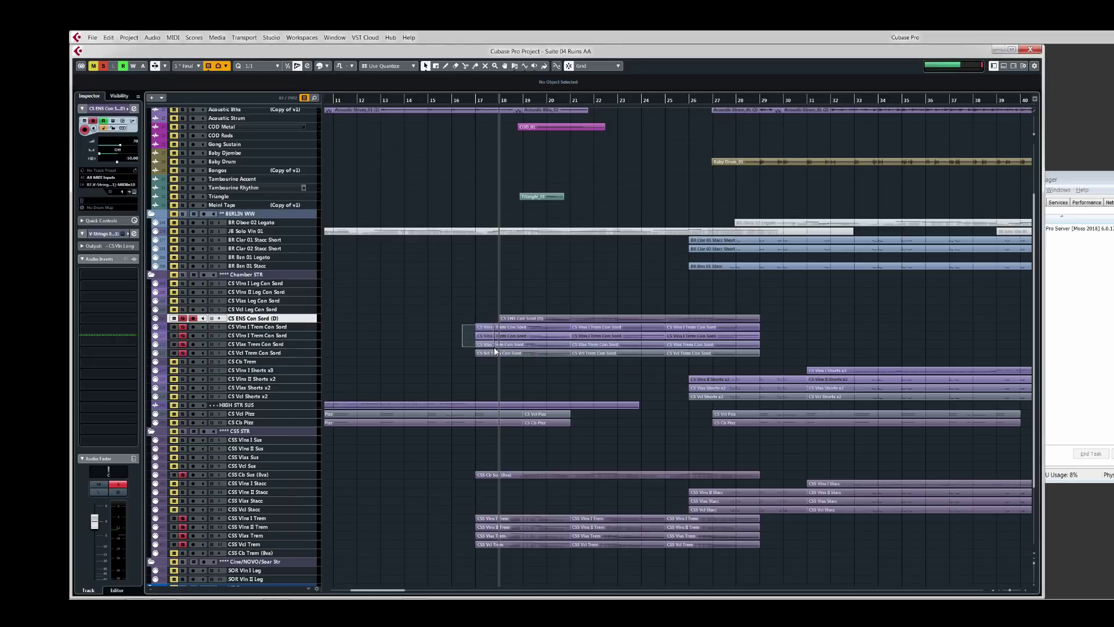
left_click(514, 319)
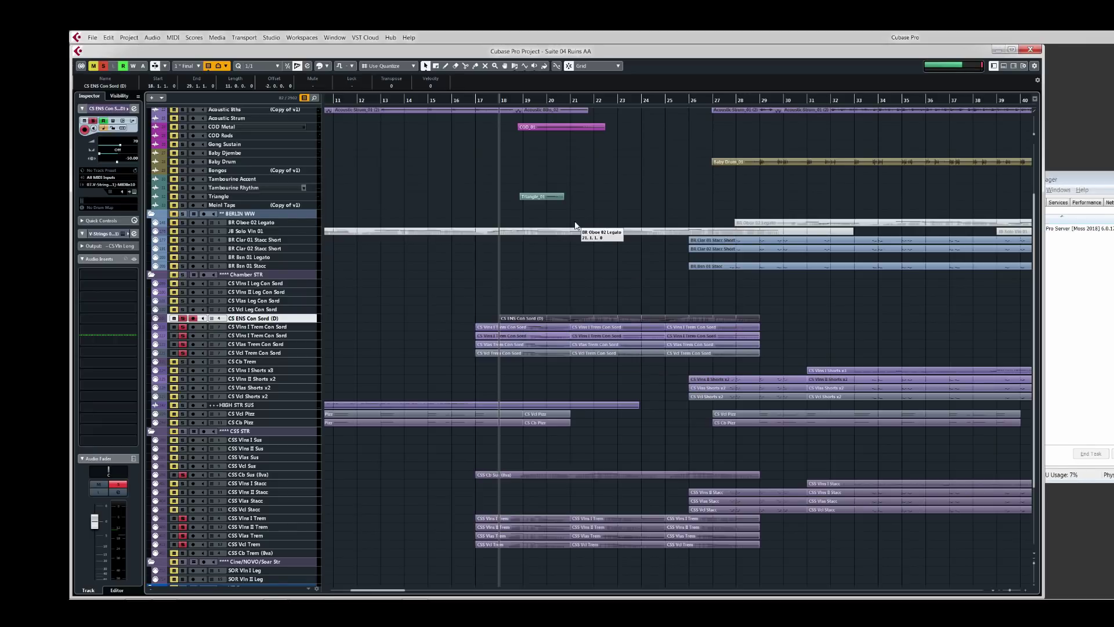
left_click(457, 101)
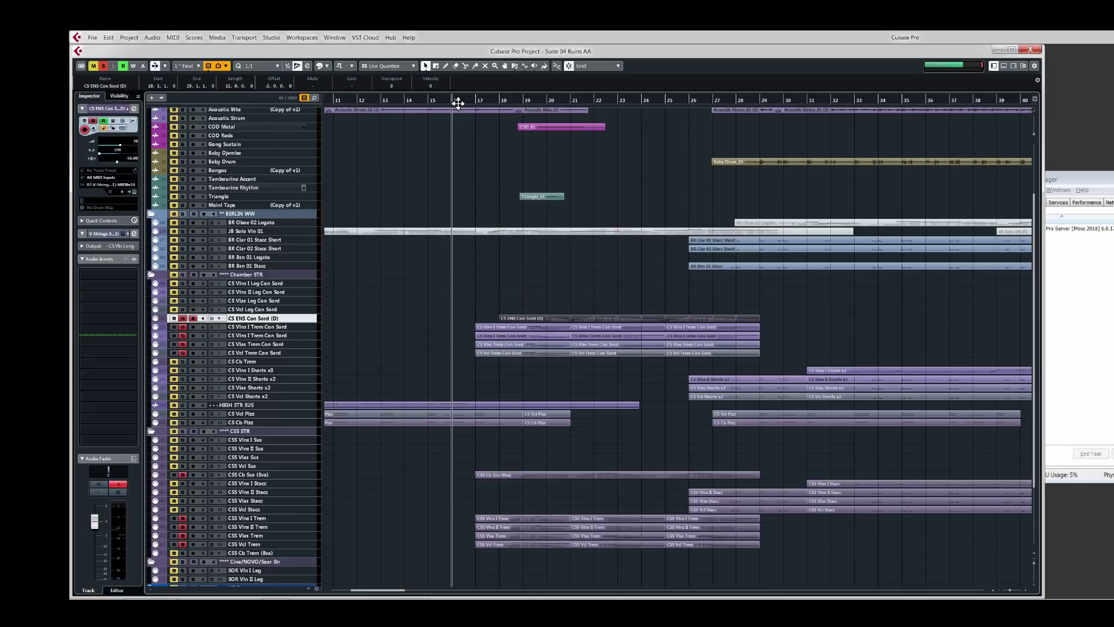
key("s")
key("space")
left_click_drag(494, 302, 537, 358)
key("Return")
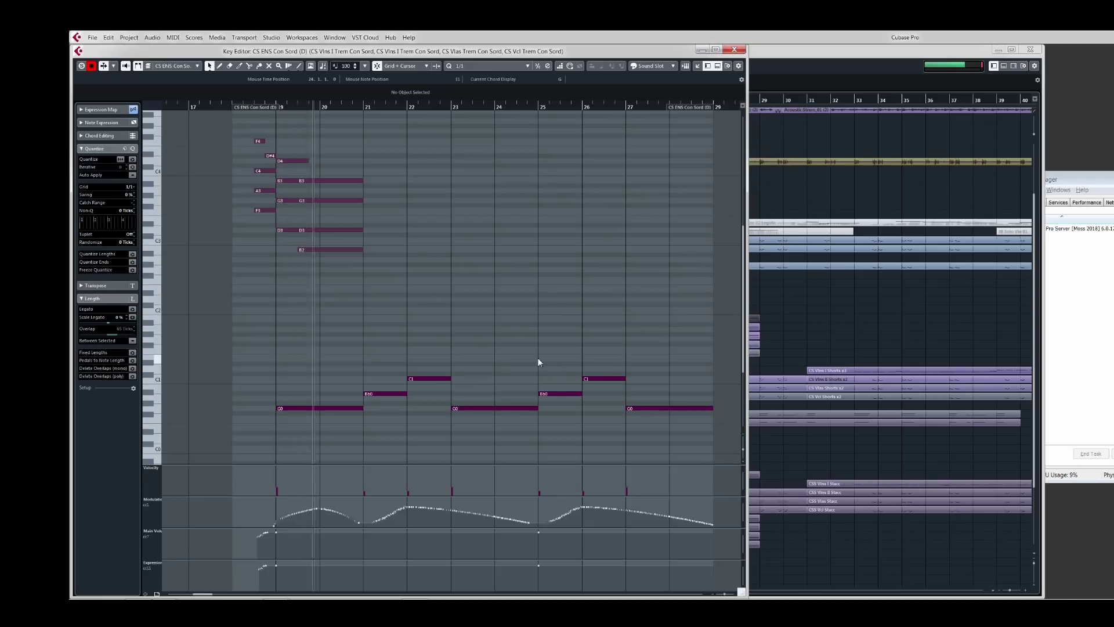
Step: Glue the split CS Vlns, Vlas and Vcl Trem Con Sord parts into one continuous part per track
key("Escape")
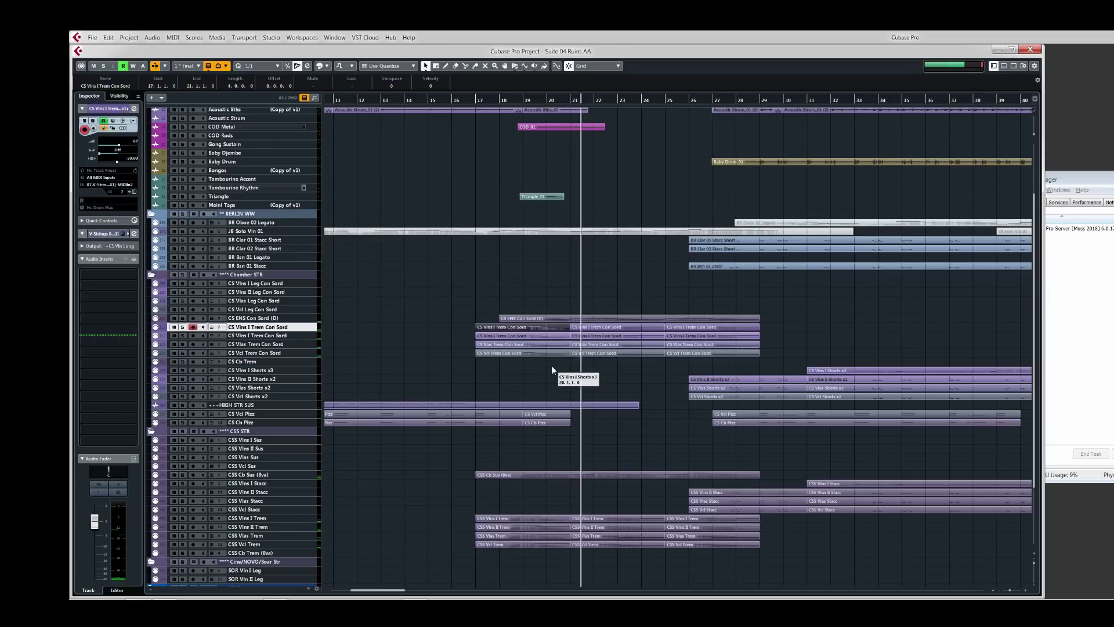
key("ctrl+z")
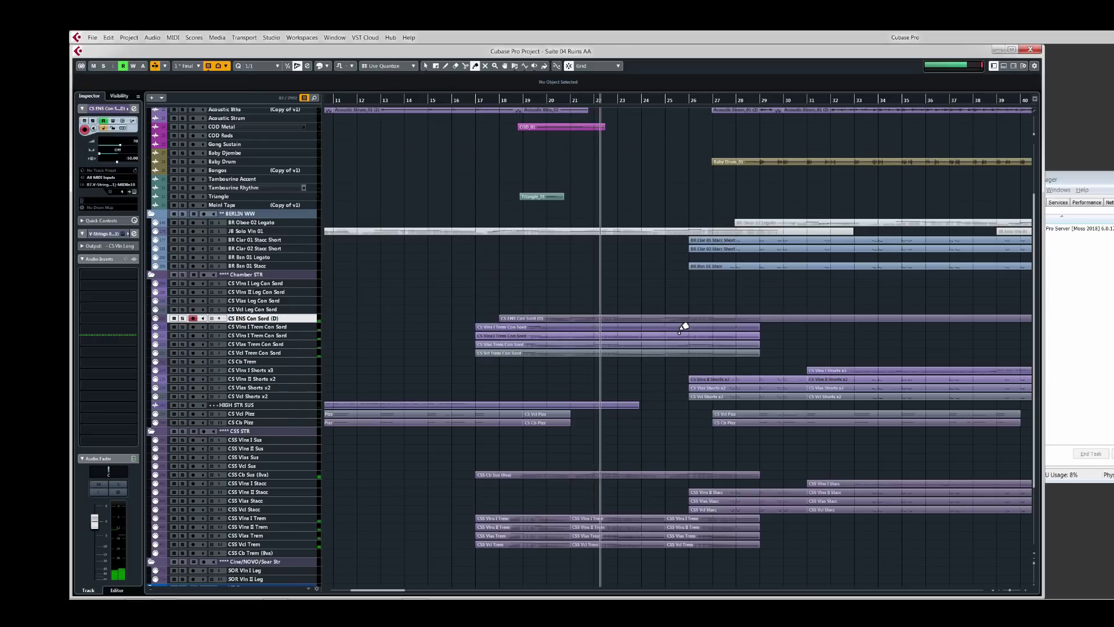
key("ctrl+shift+z")
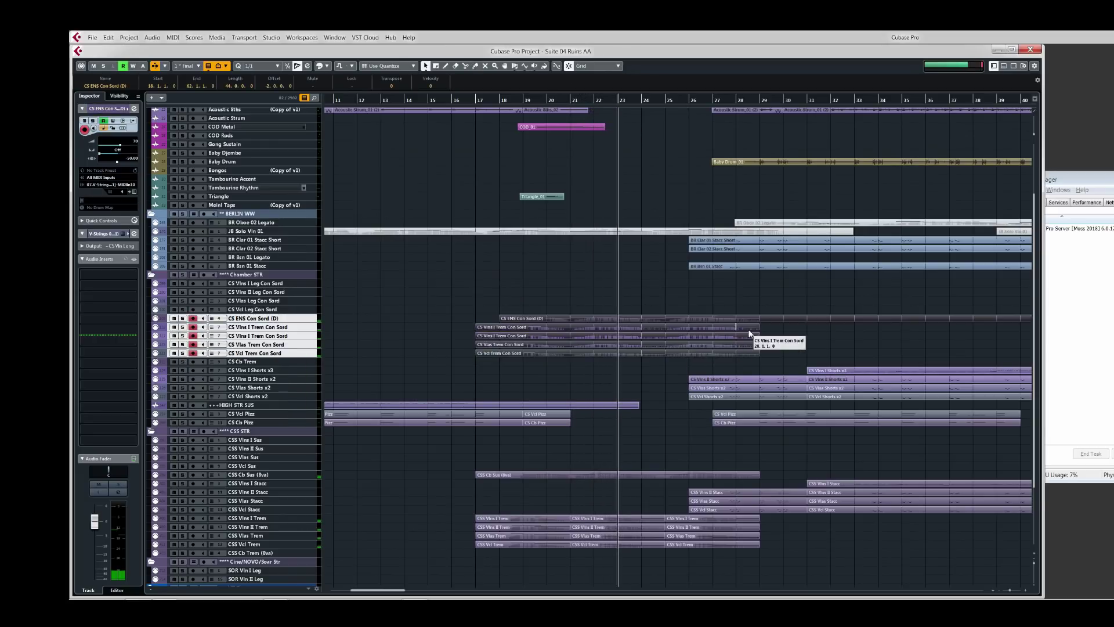
Step: Examine the notes and controller curves of the glued con sordino parts in the Key Editor up to bar 29
double_click(691, 345)
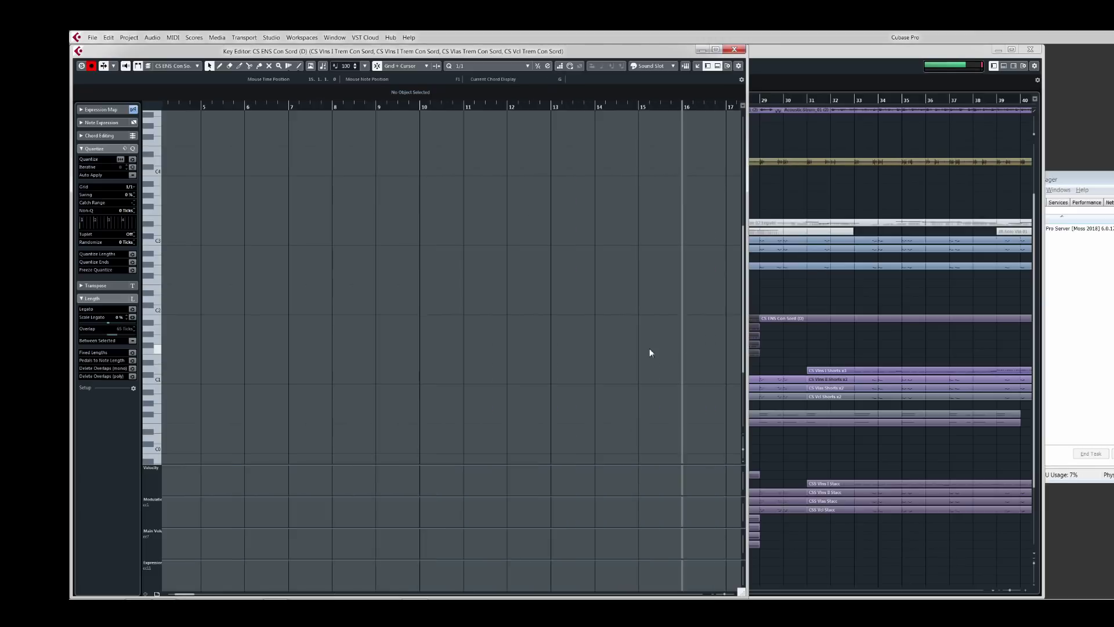
scroll(649, 348, "right", 10)
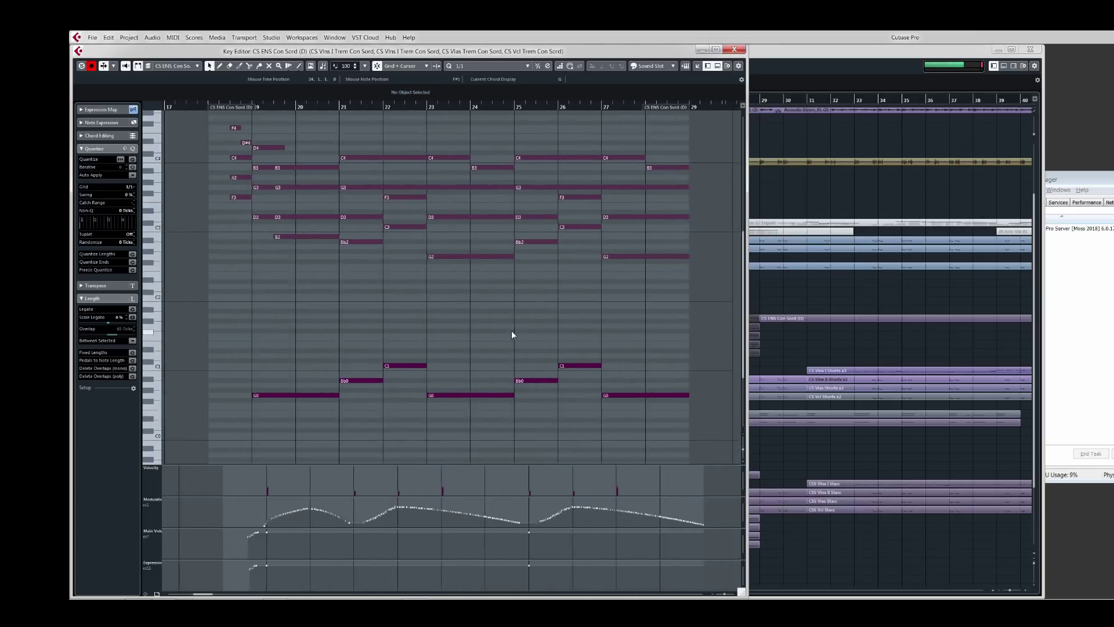
scroll(534, 325, "right", 2)
scroll(534, 325, "up", 2)
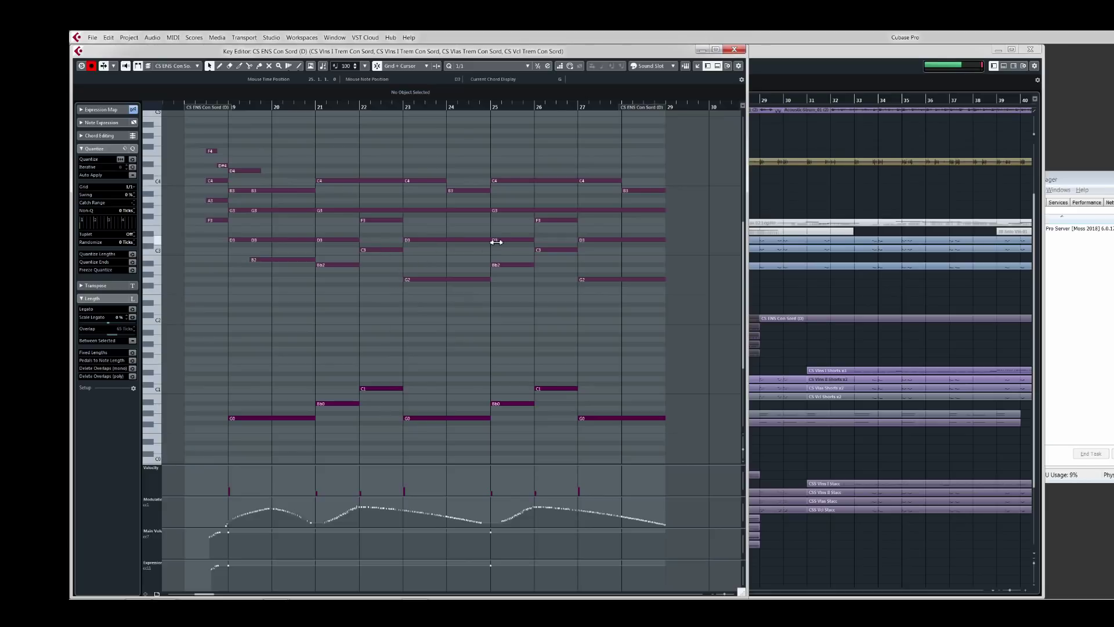
left_click(734, 50)
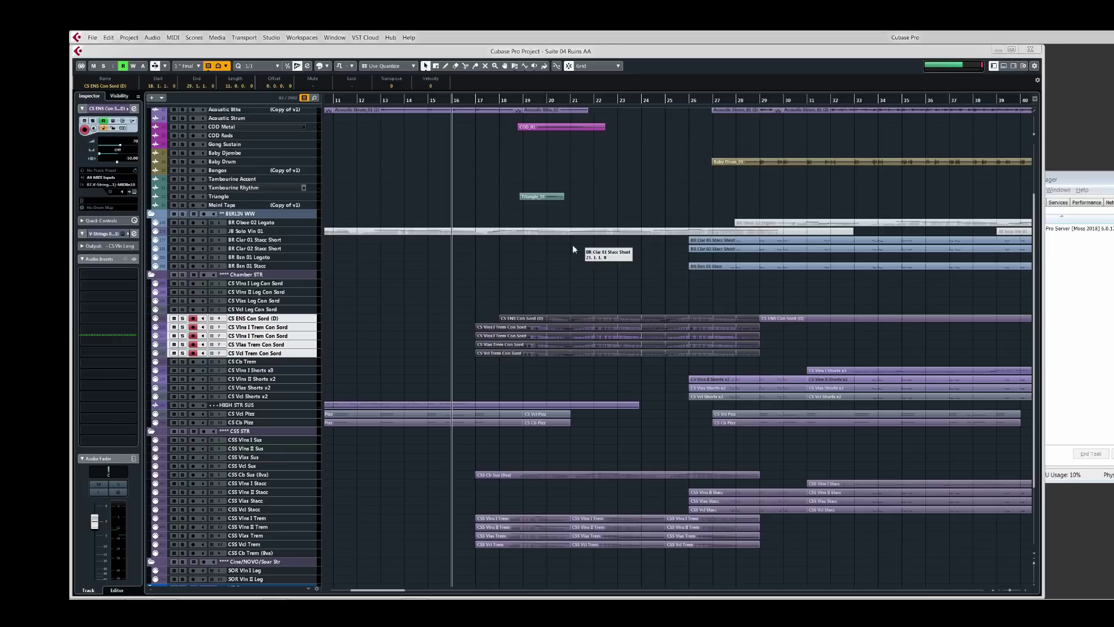
Step: Open the JB Solo Vln 01 part in the Key Editor and play it from bar 7, viewing its notes and controller curves enlarged
scroll(521, 273, "up", 5)
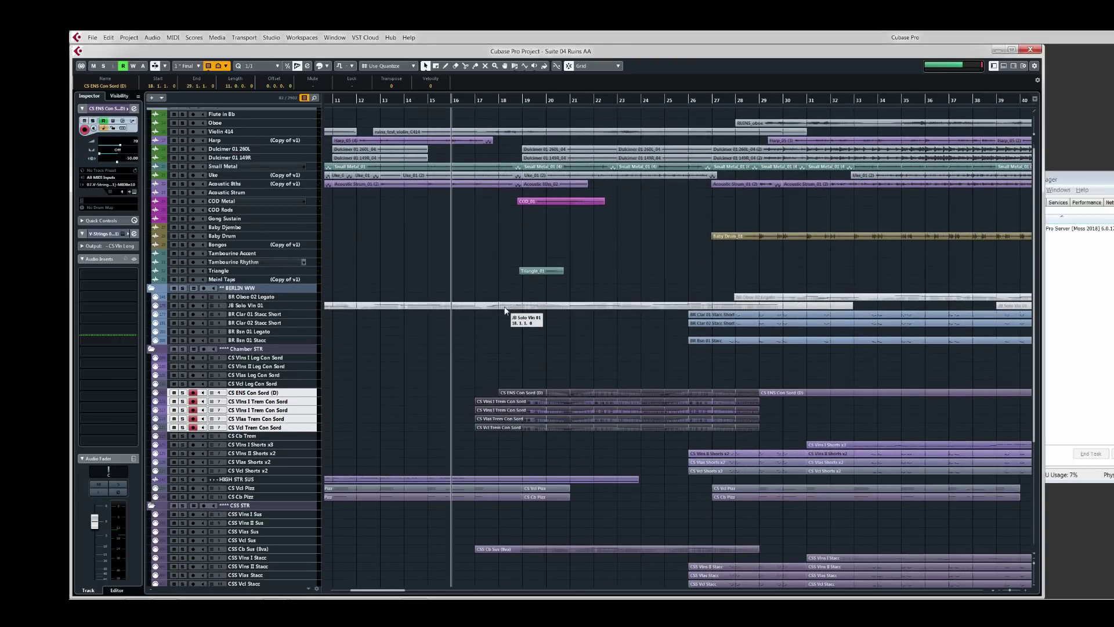
left_click(504, 306)
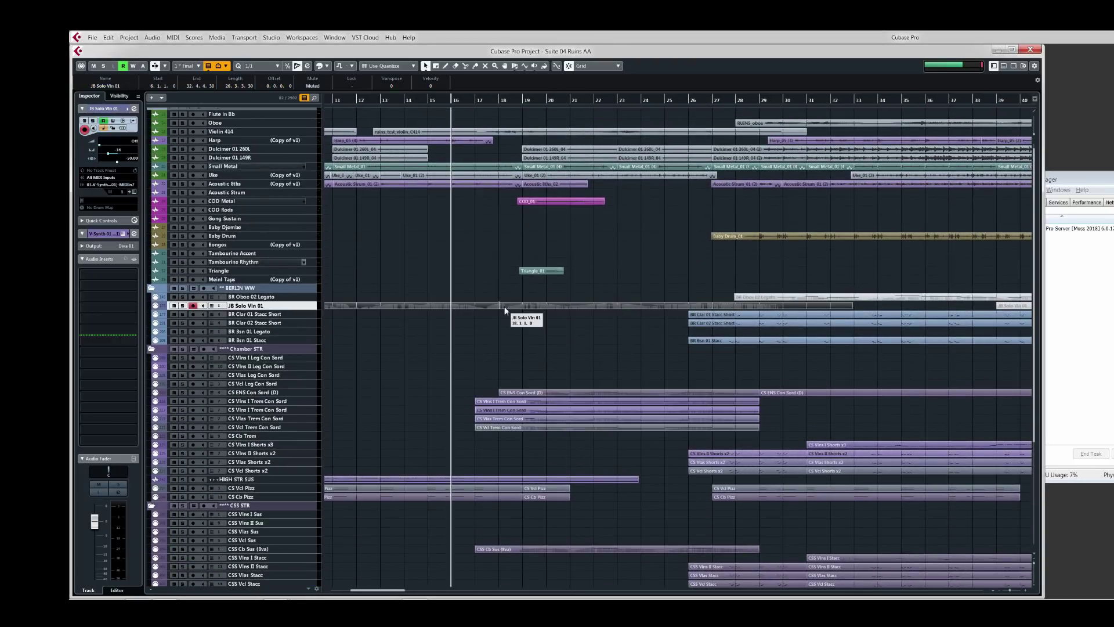
double_click(503, 306)
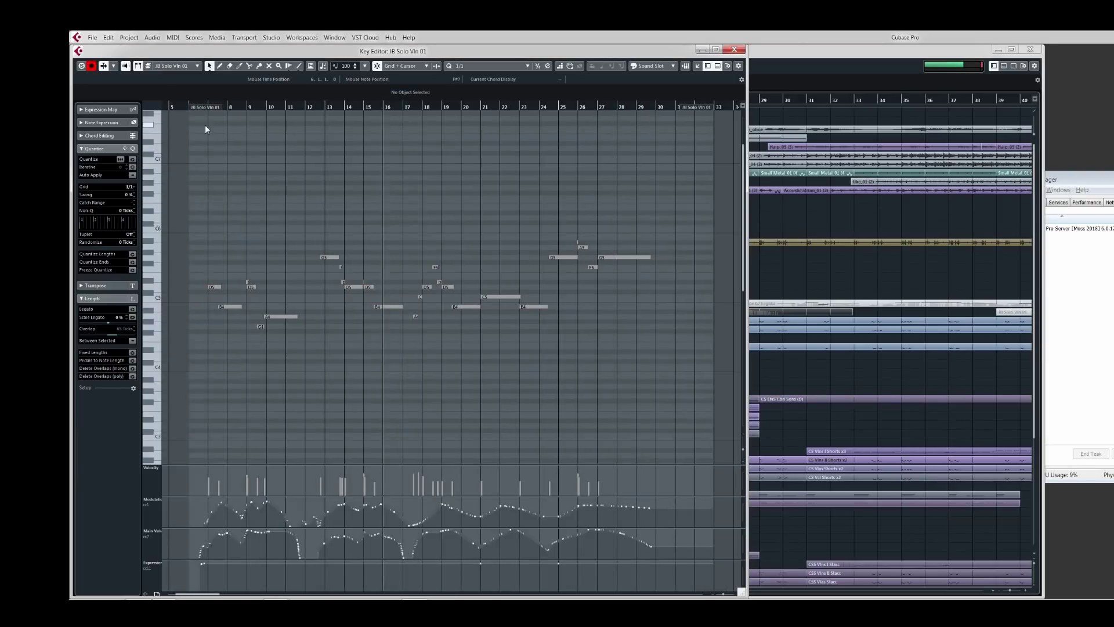
left_click(204, 107)
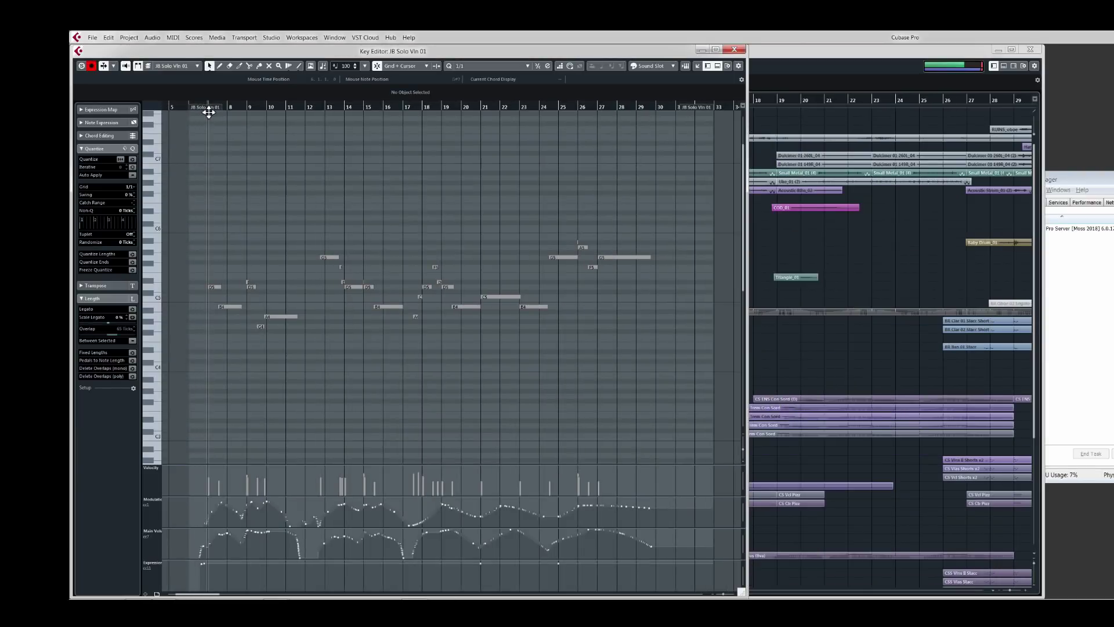
key("space")
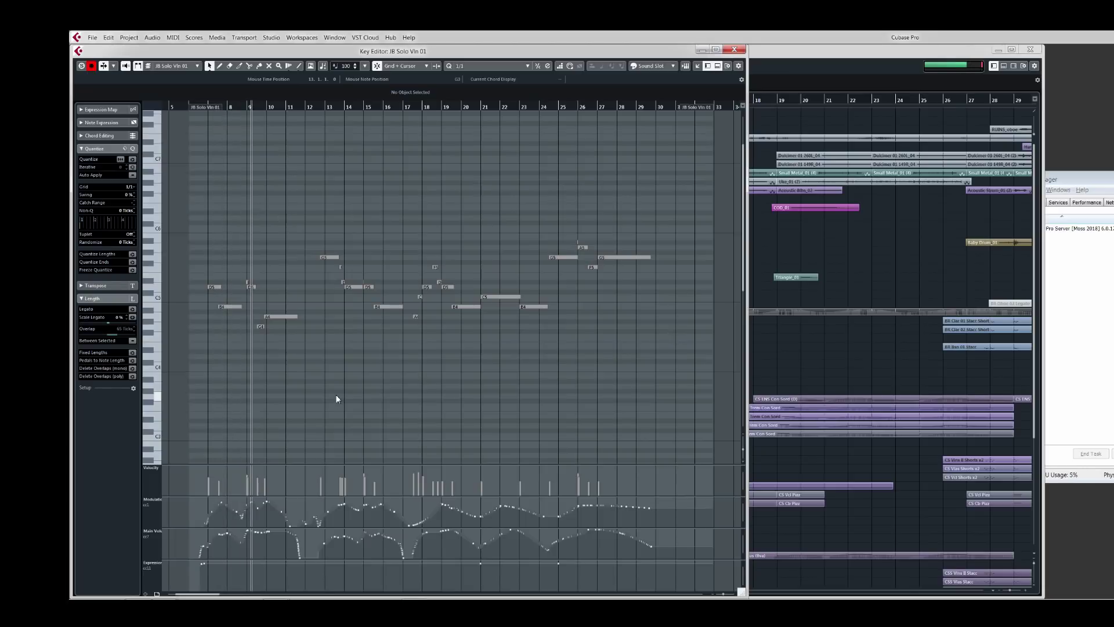
key("h")
key("h")
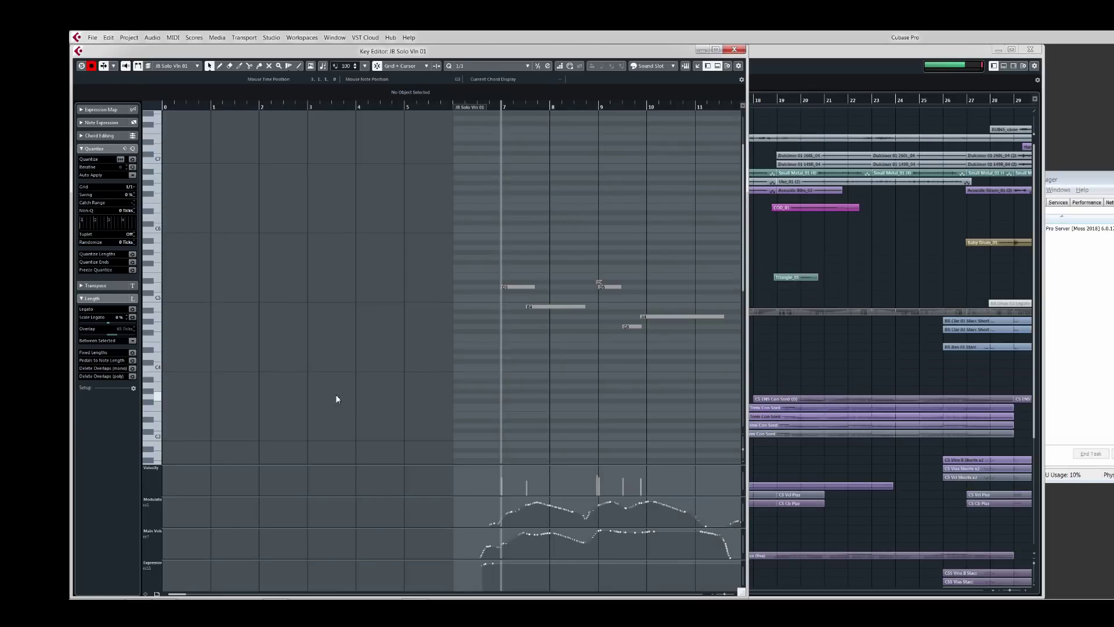
key("Escape")
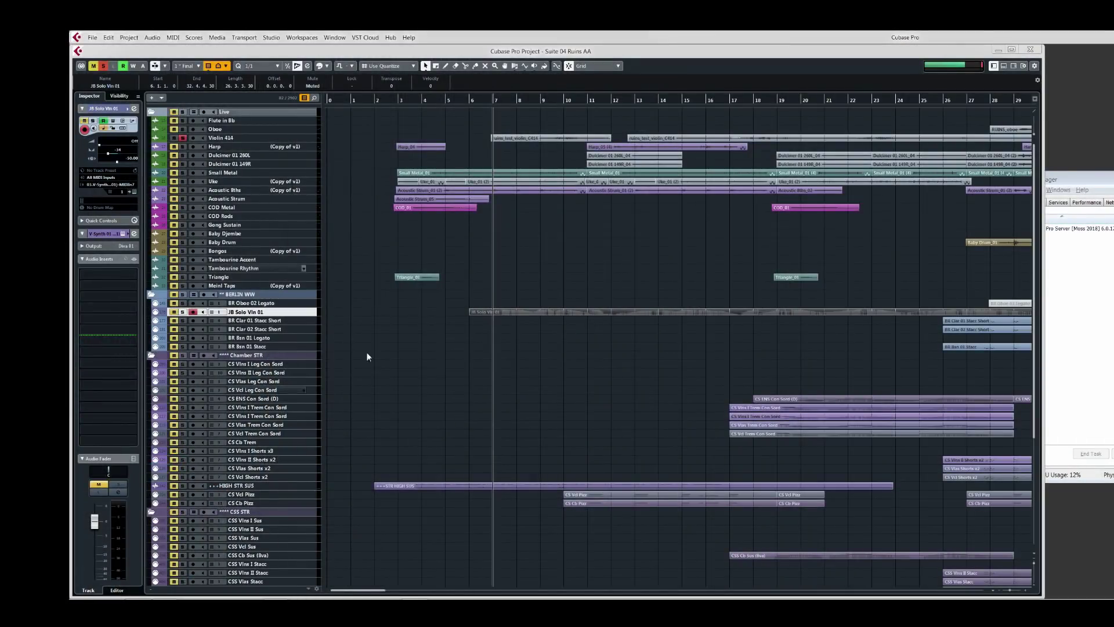
Step: Solo the JB Solo Vln 01 track in the BERLIN WW folder
left_click(282, 304)
left_click(269, 313)
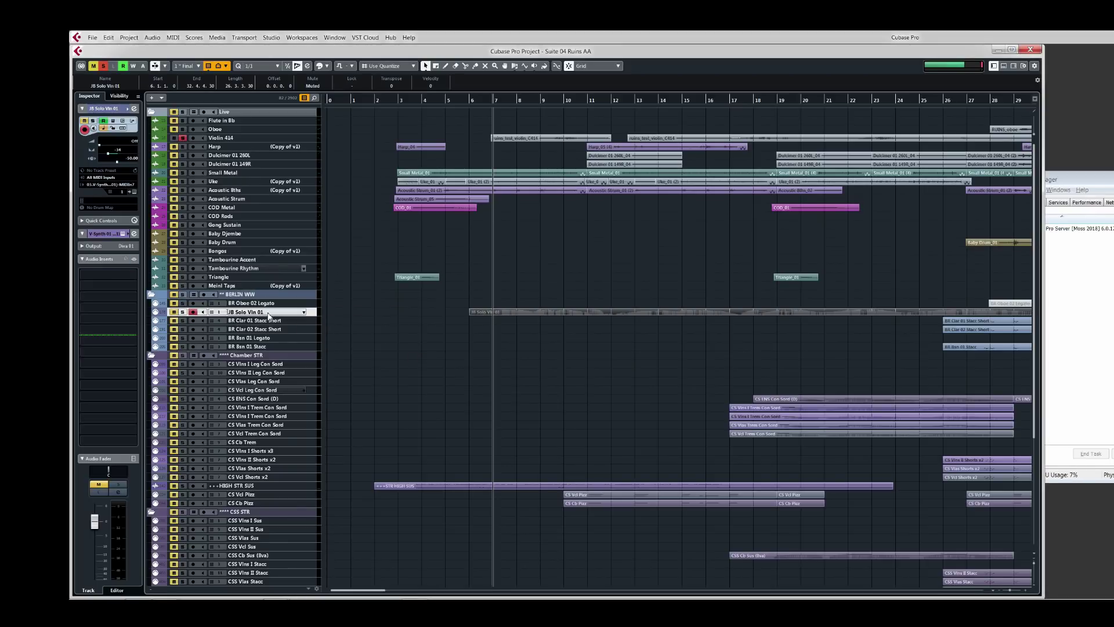
key("s")
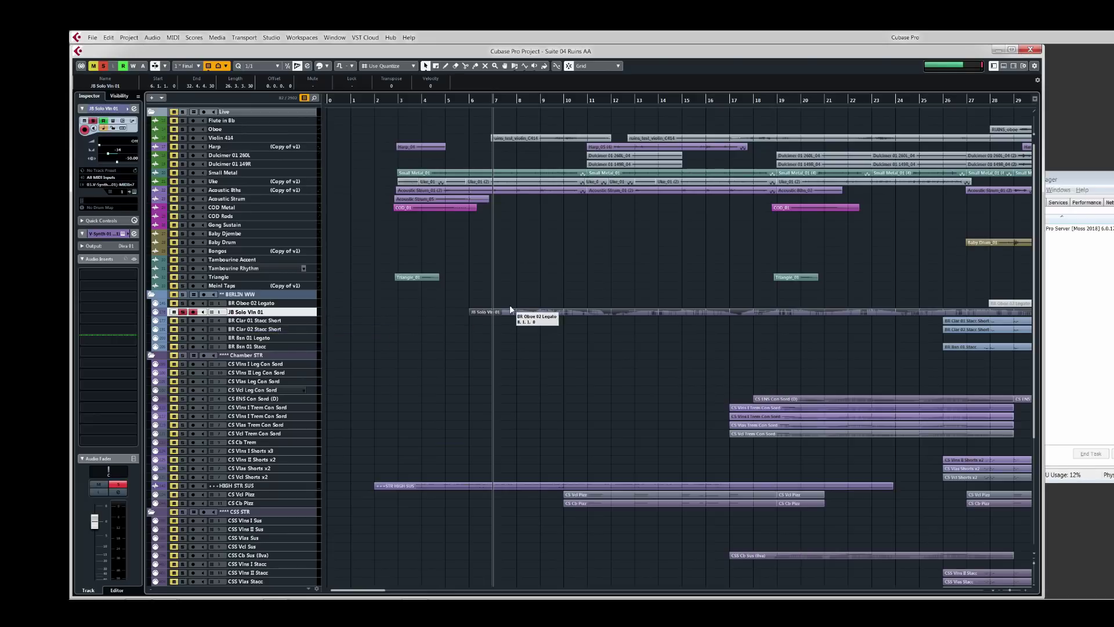
Step: Solo the Violin 414 track and play its ruins_test_violin_C414 recording with the track enlarged, then restore the track height
left_click(520, 138)
key("s")
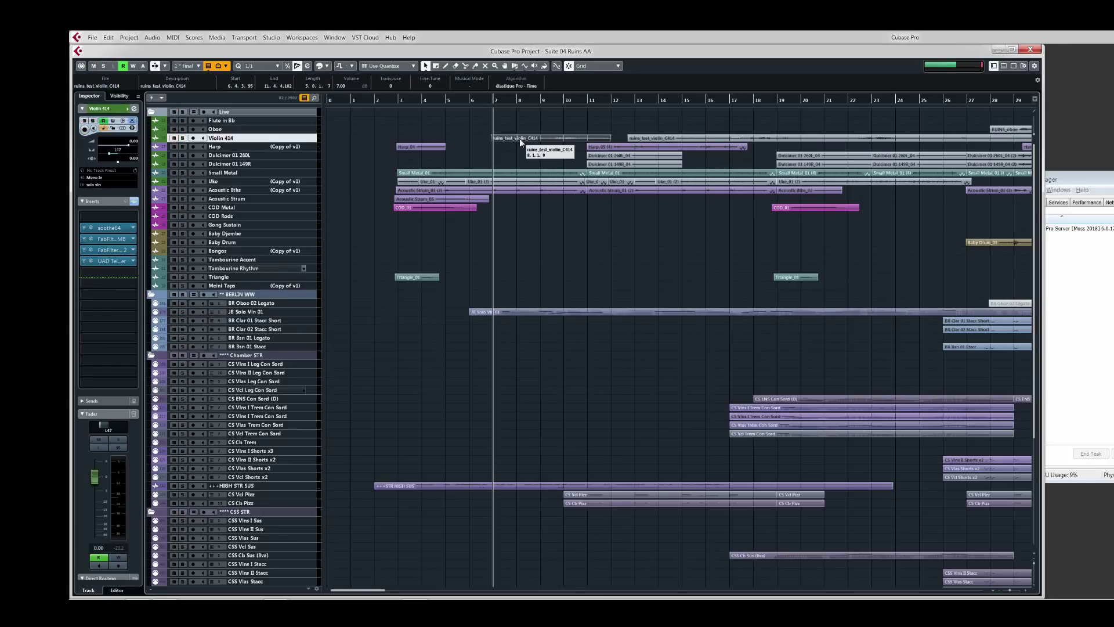
key("s")
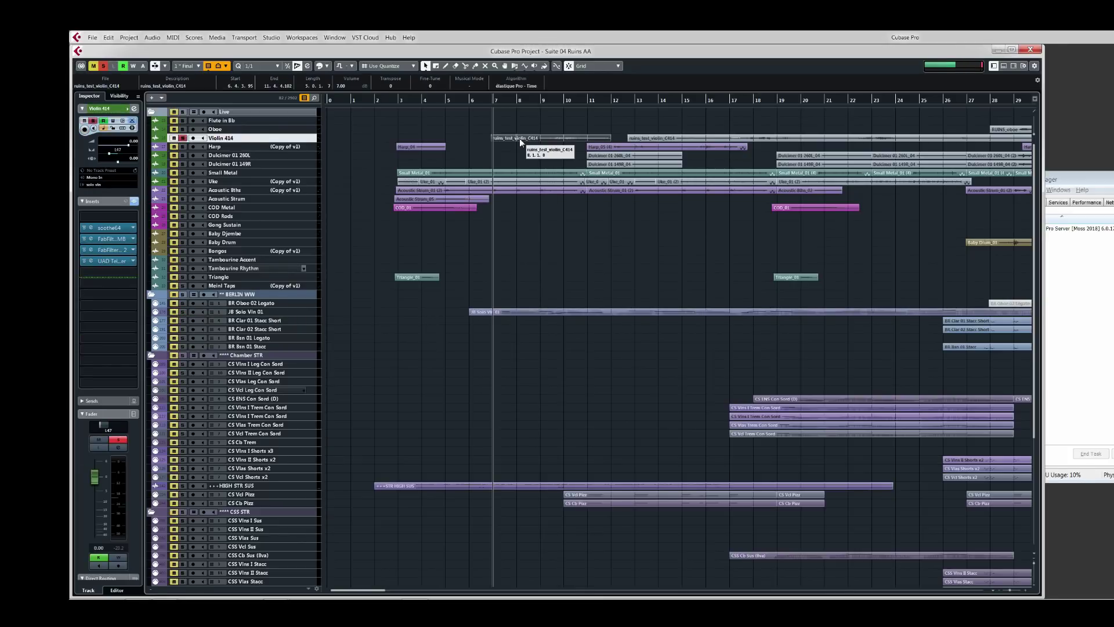
key("ctrl+alt+e")
key("space")
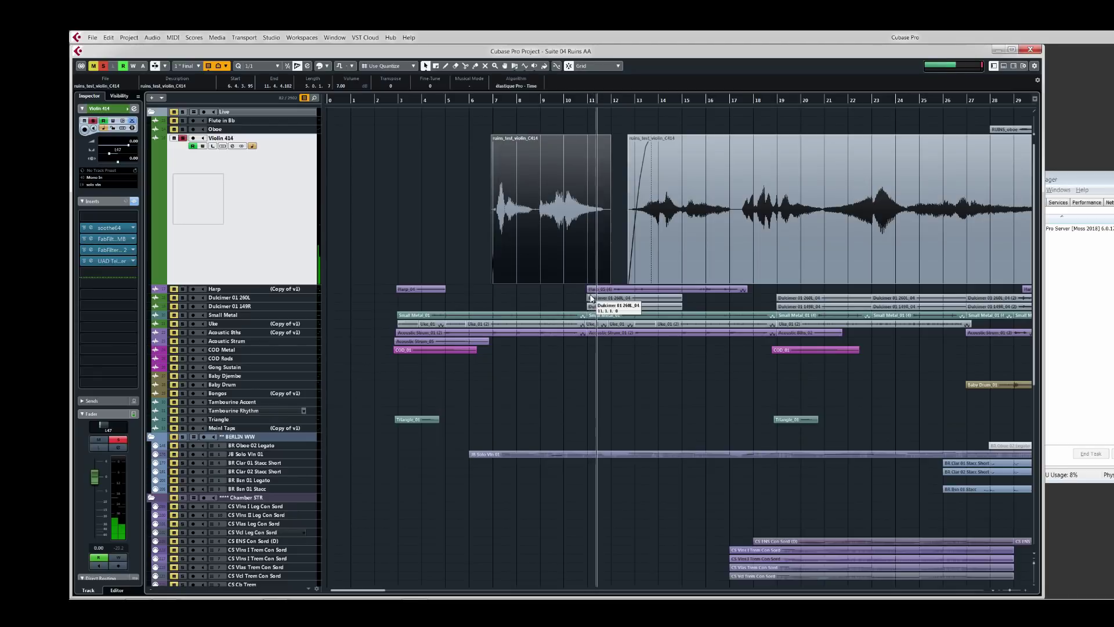
key("space")
key("ctrl+alt+e")
Step: Clear the Violin 414 solo and solo the JB Solo Vln 01 track instead
left_click(545, 312)
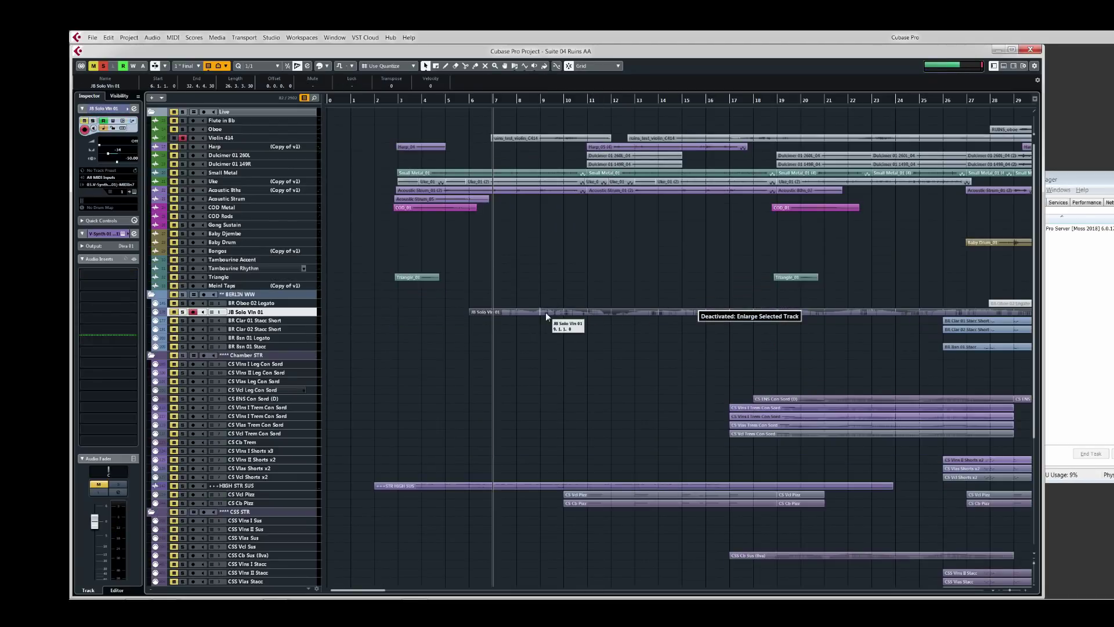
key("ctrl+alt+s")
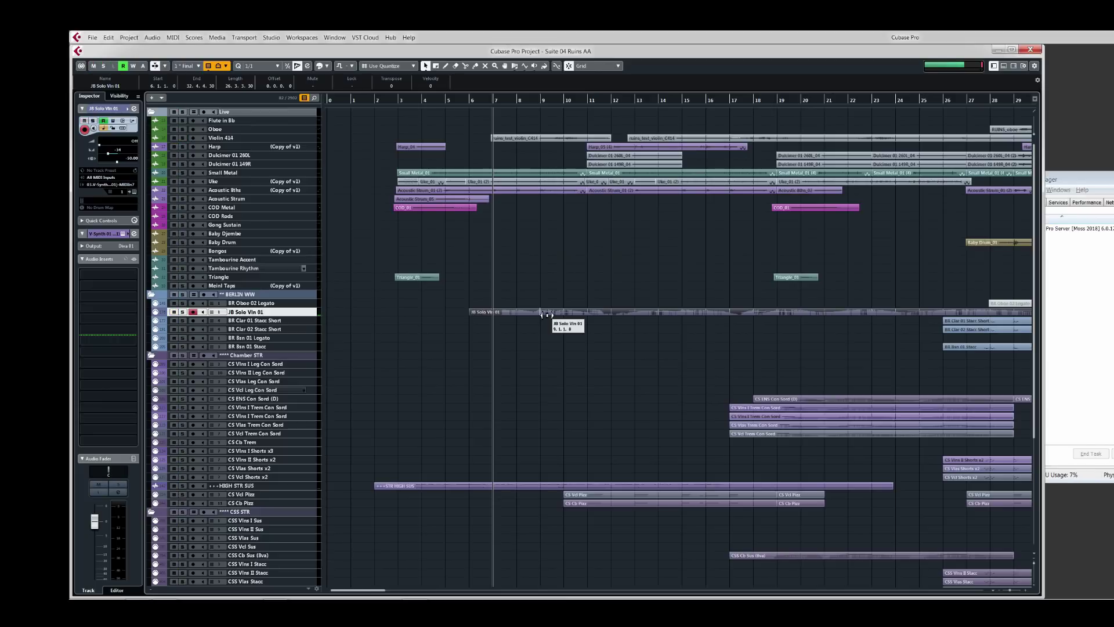
key("ctrl+alt+s")
key("s")
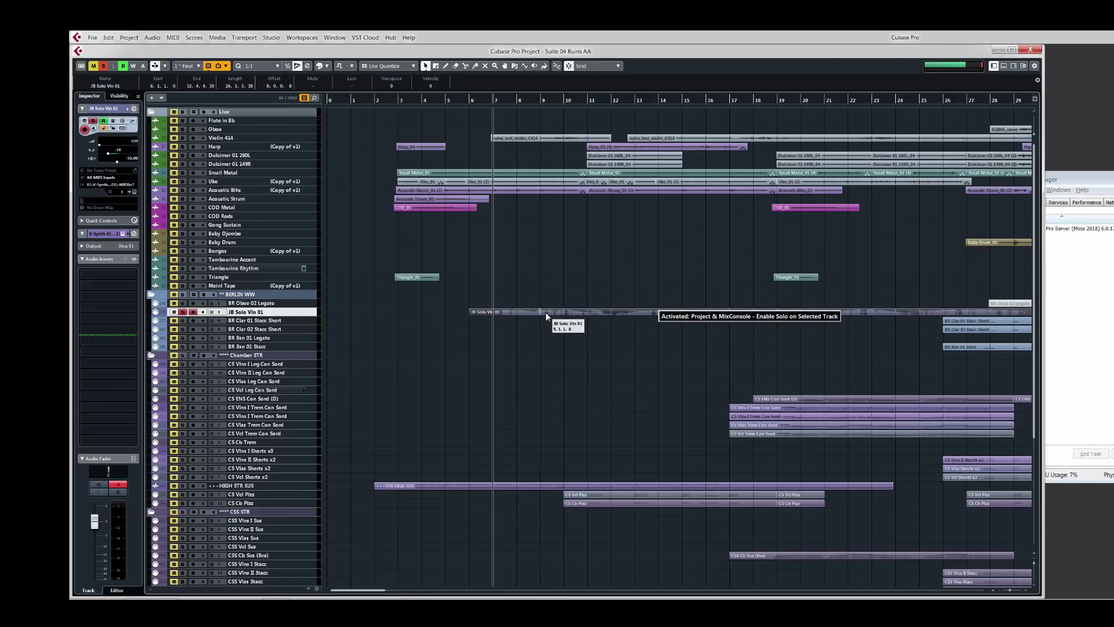
Step: Open the JB Solo Vln 01 part in the project window's built-in editor and play it to examine its notes and controller curves
double_click(545, 312)
key("space")
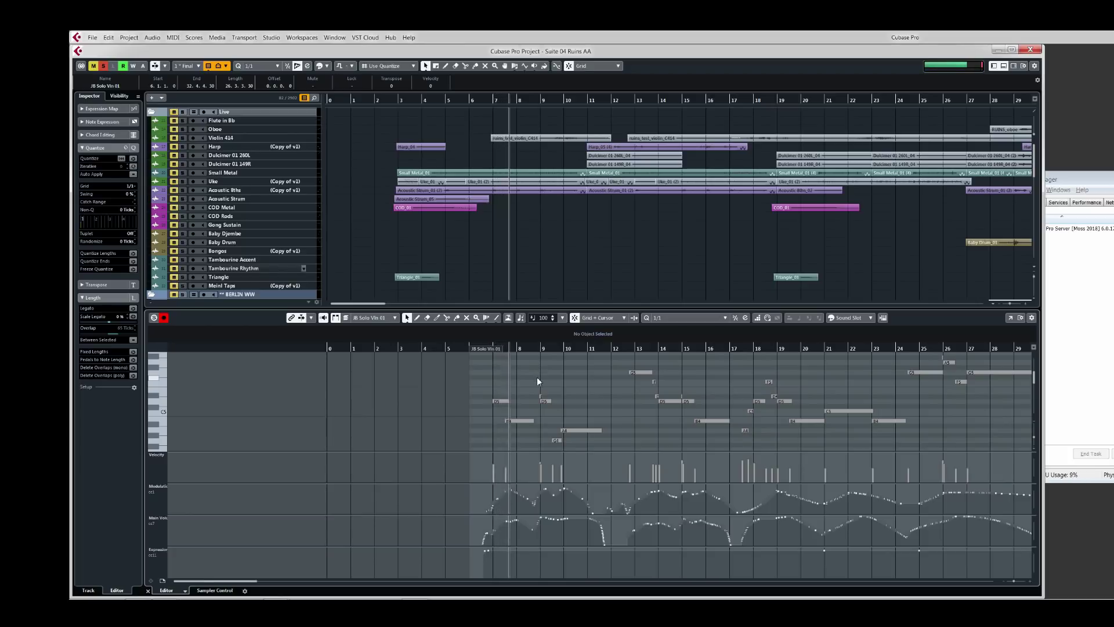
key("h")
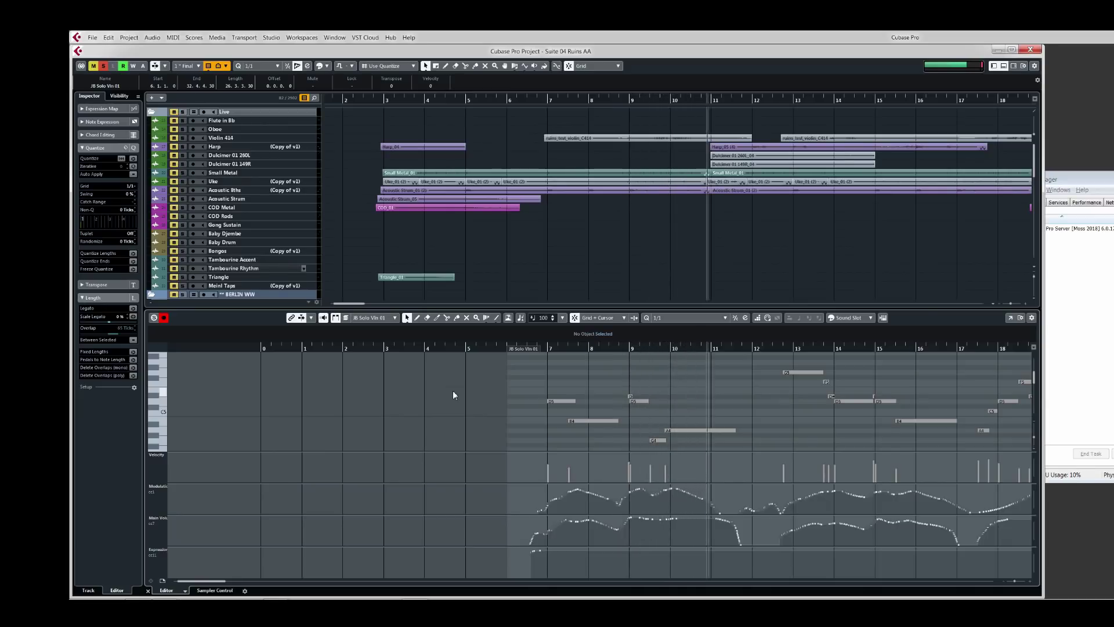
key("space")
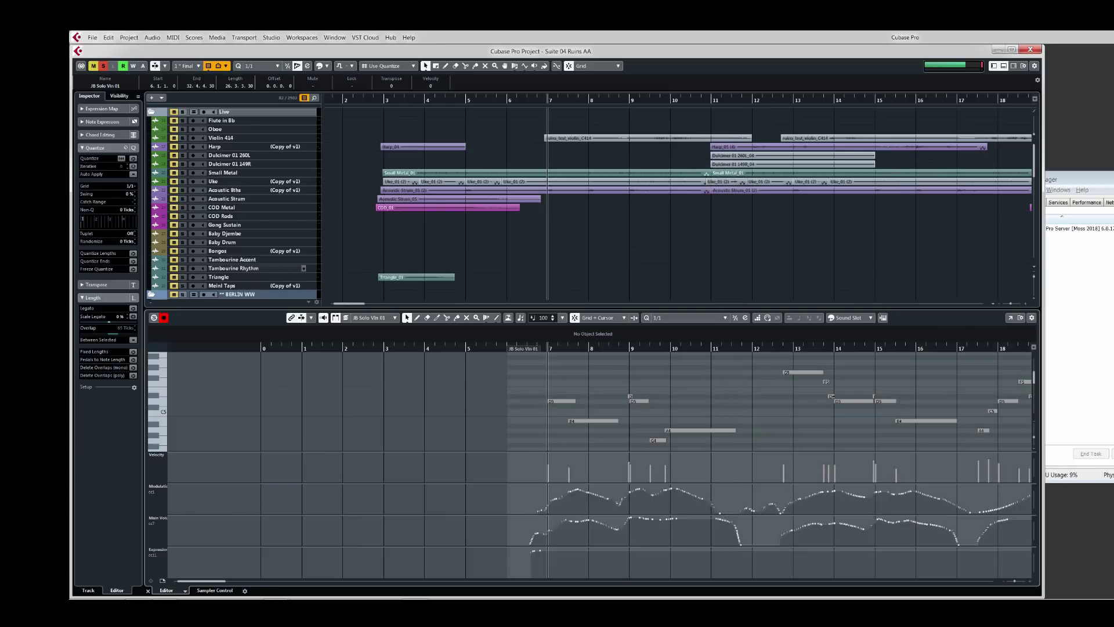
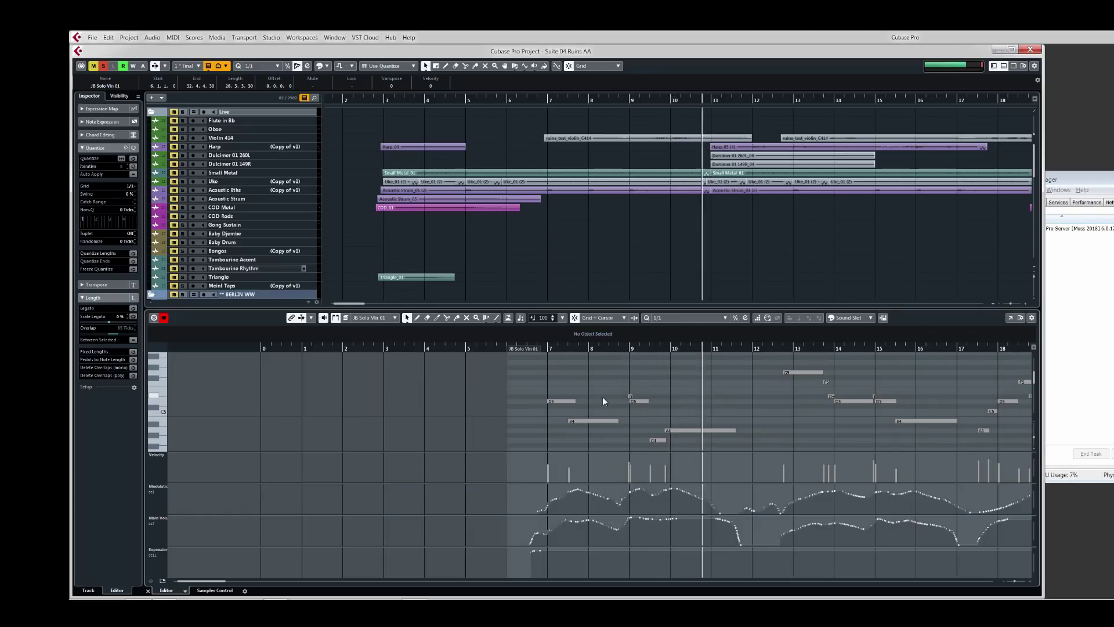
Step: Stop playback, close the built-in editor and clear the solo on the JB Solo Vln 01 track
key("space")
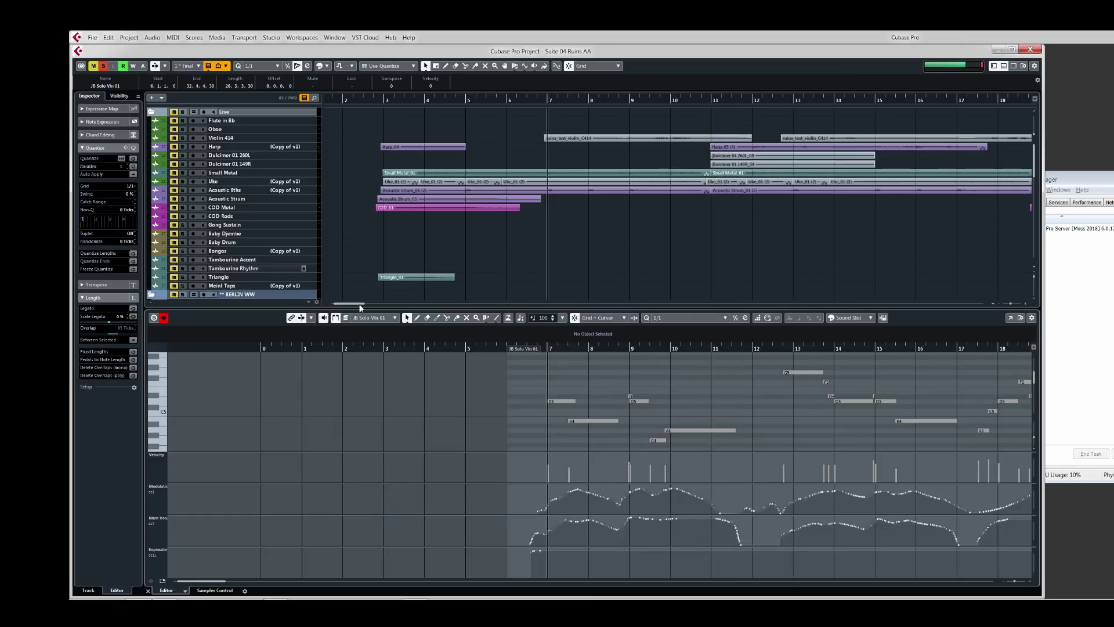
key("ctrl+alt+e")
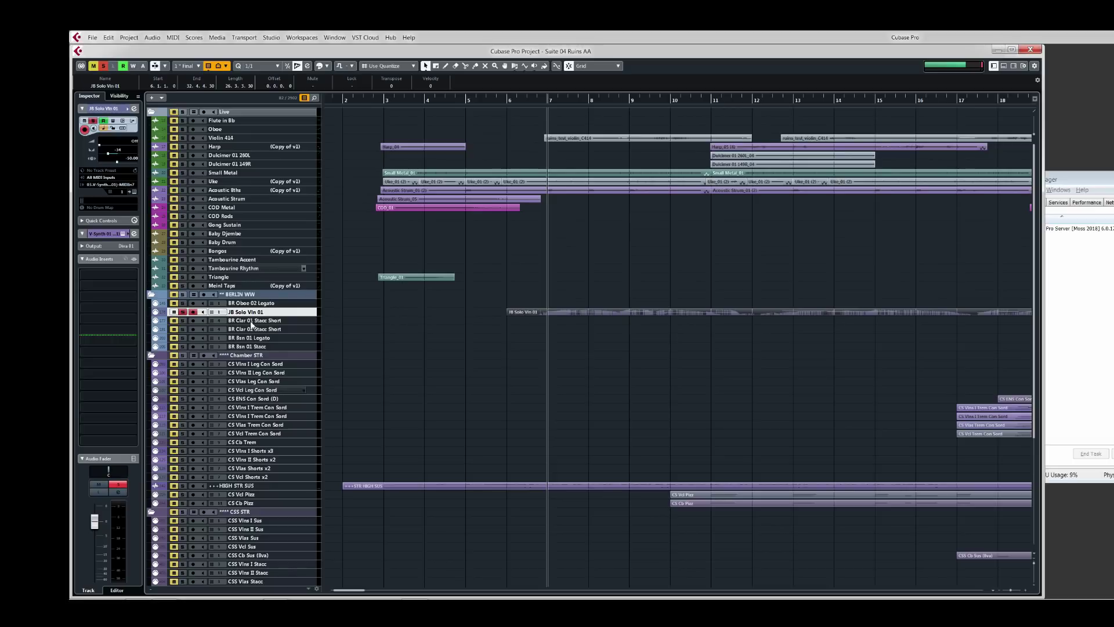
key("s")
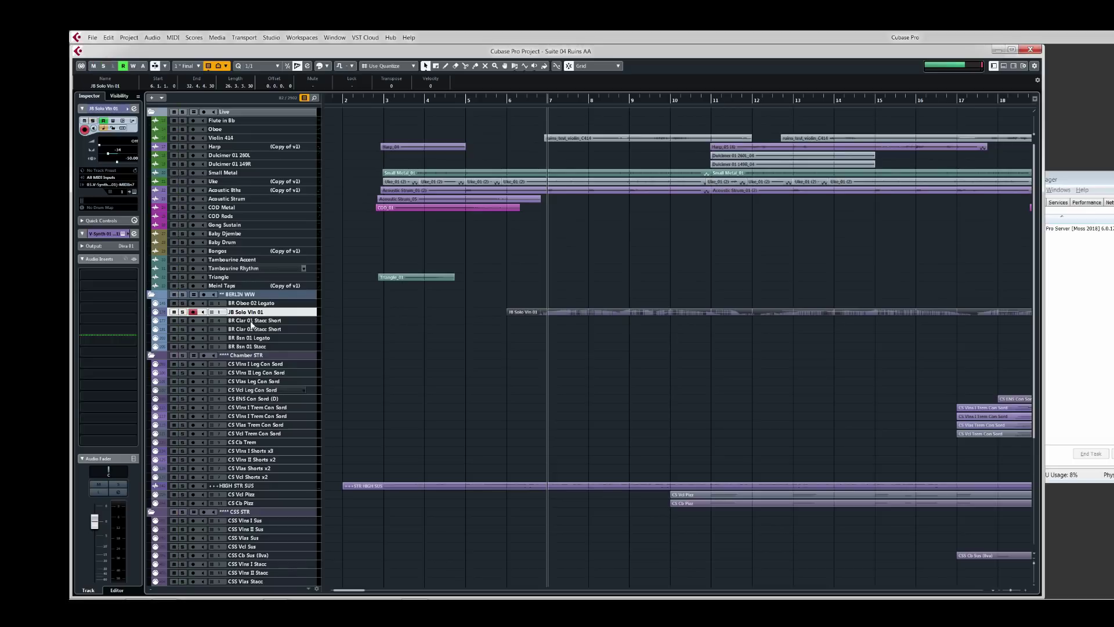
Step: Solo the Violin 414 track and play its first ruins_test_violin_C414 recording with the track enlarged
left_click(576, 139)
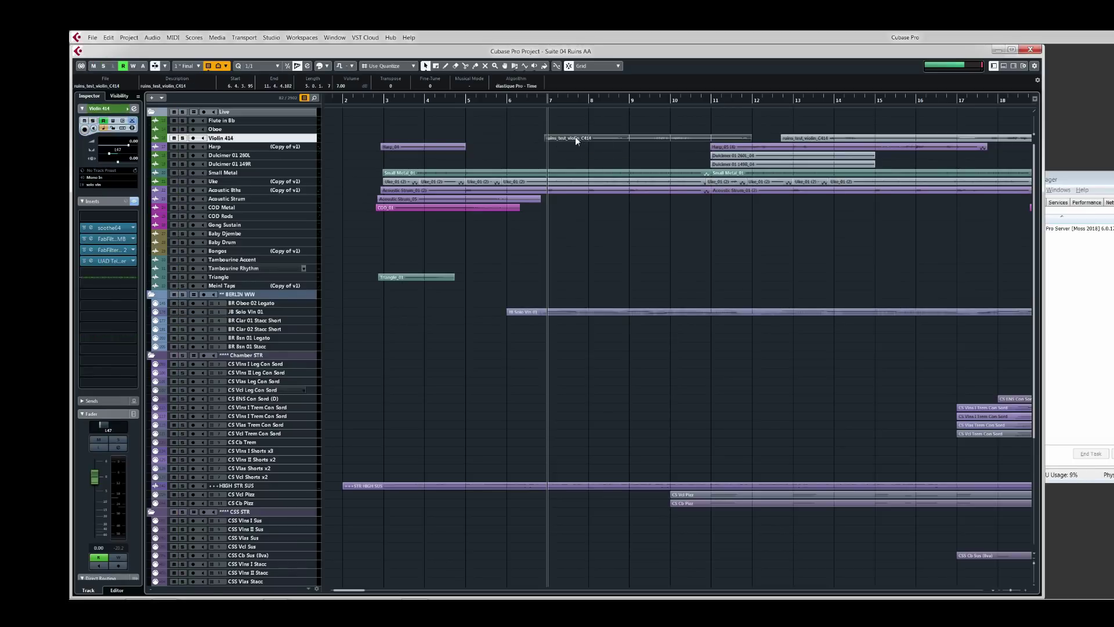
left_click(181, 138)
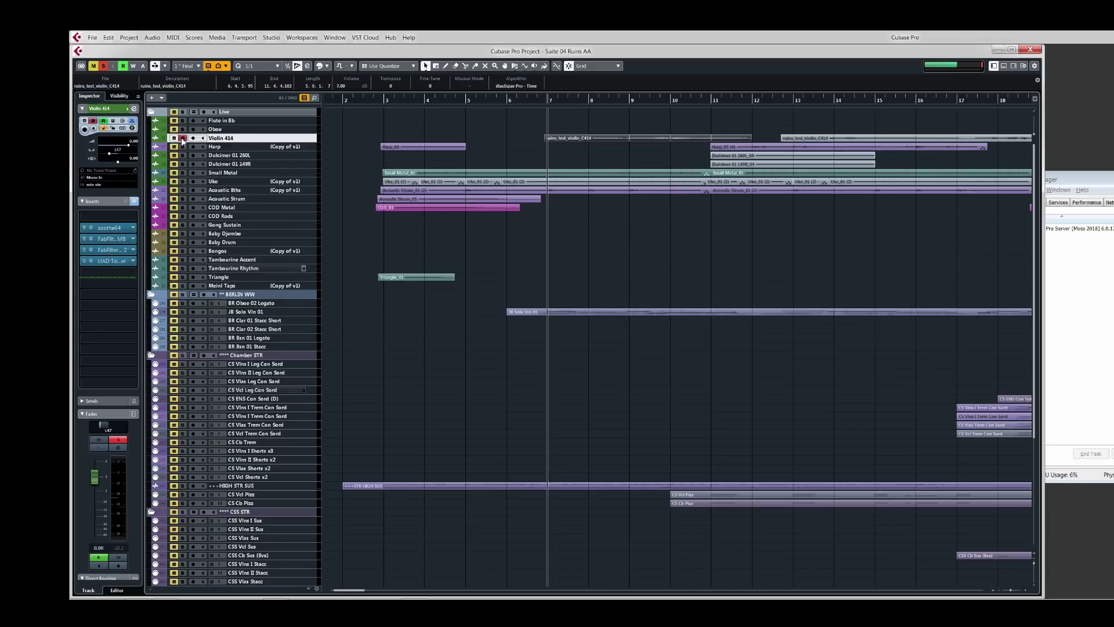
key("ctrl+alt+e")
key("space")
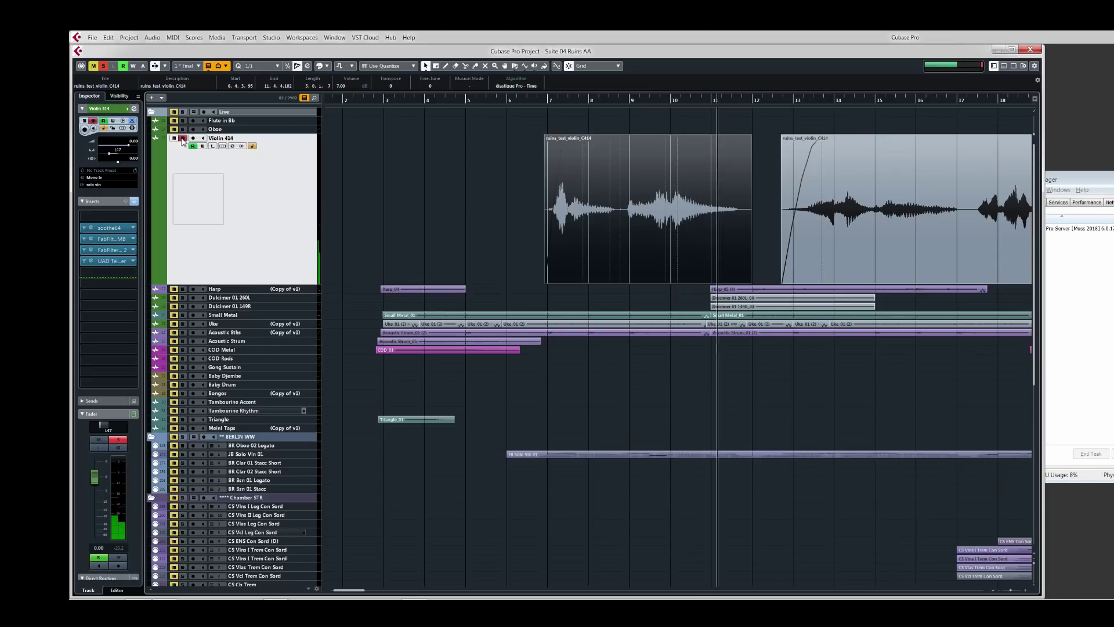
key("space")
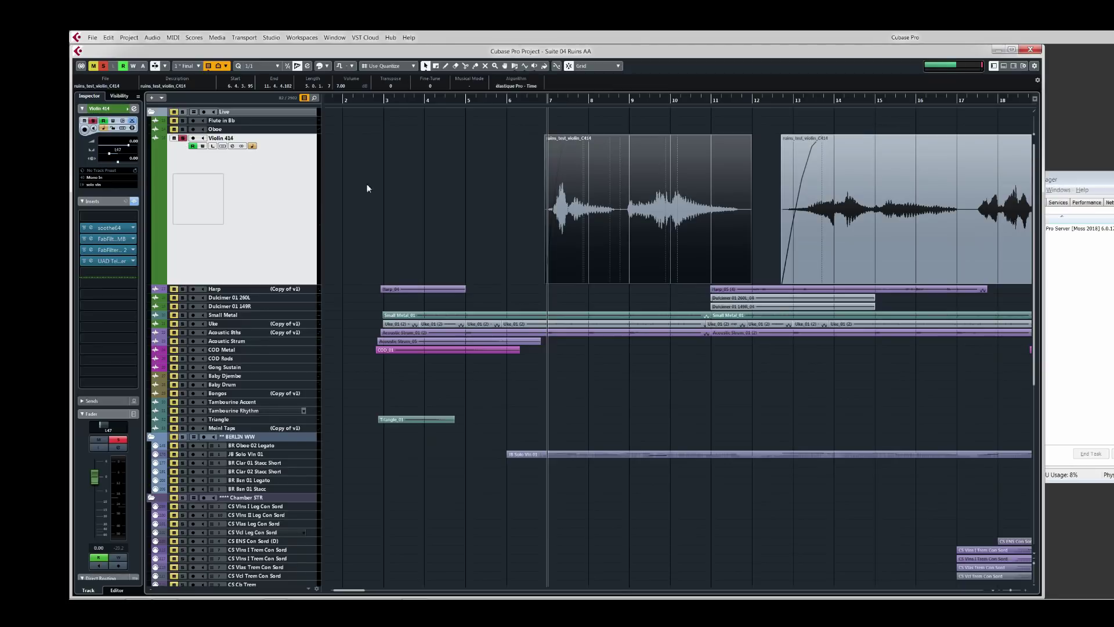
Step: Play the second ruins_test_violin_C414 recording on the Violin 414 track and set the locators around it
left_click(883, 230)
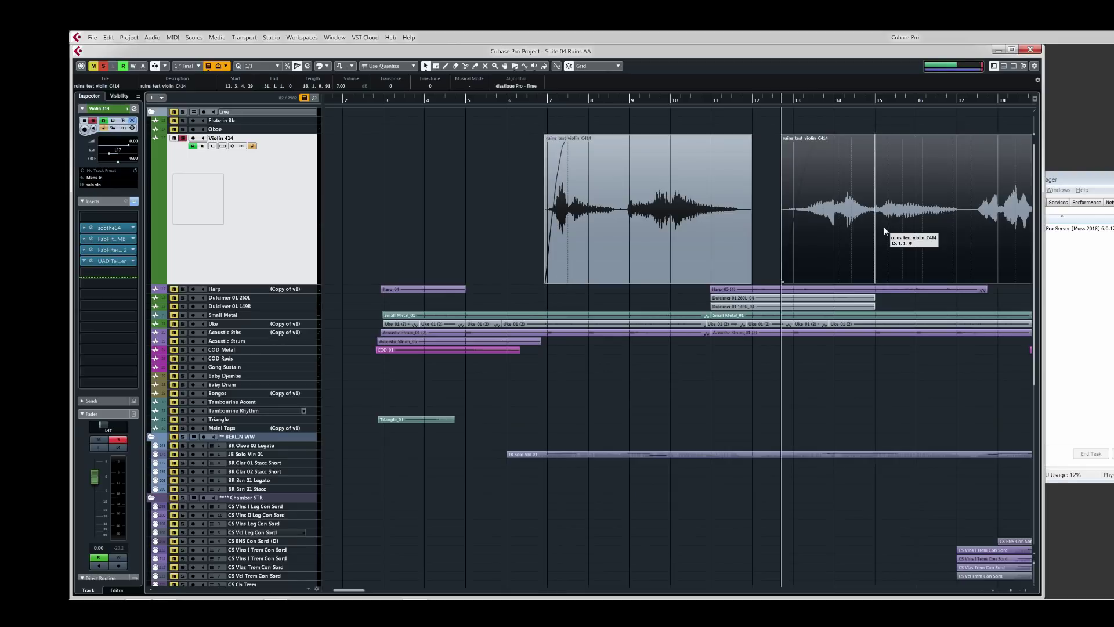
key("space")
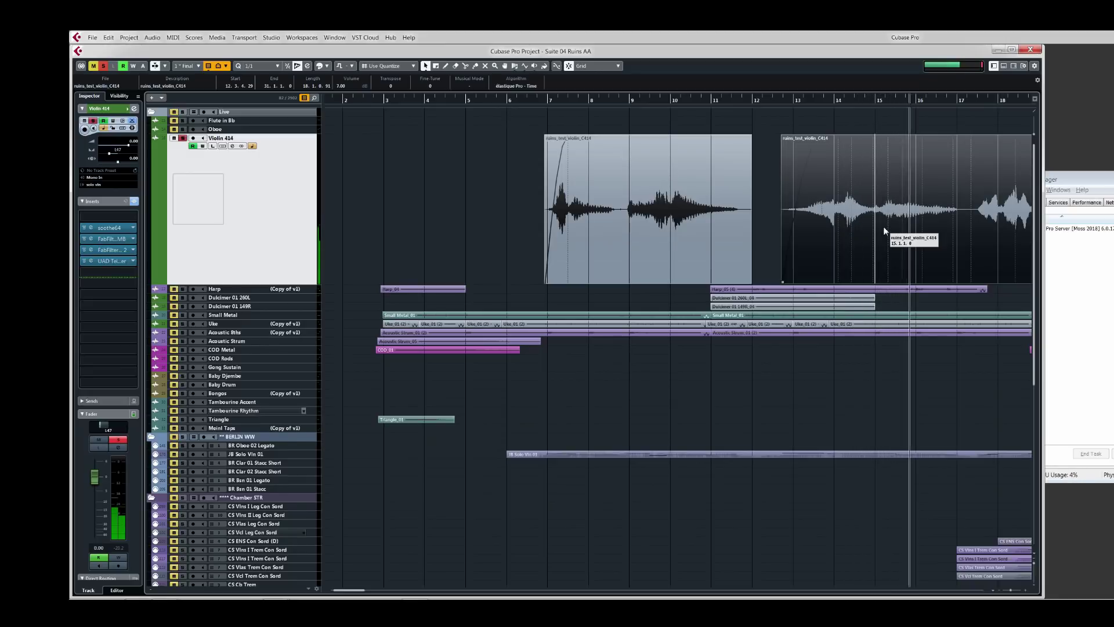
key("space")
key("p")
key("l")
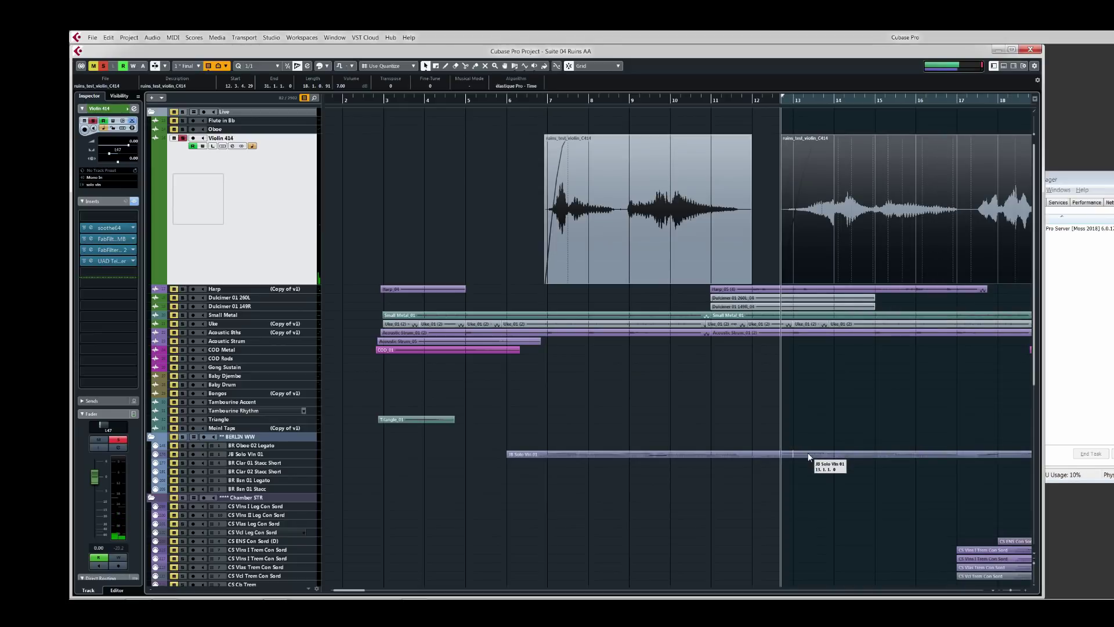
Step: Clear the Violin 414 solo and play the JB Solo Vln 01 part in the built-in editor to examine its notes and controller curves
key("s")
key("ctrl+alt+e")
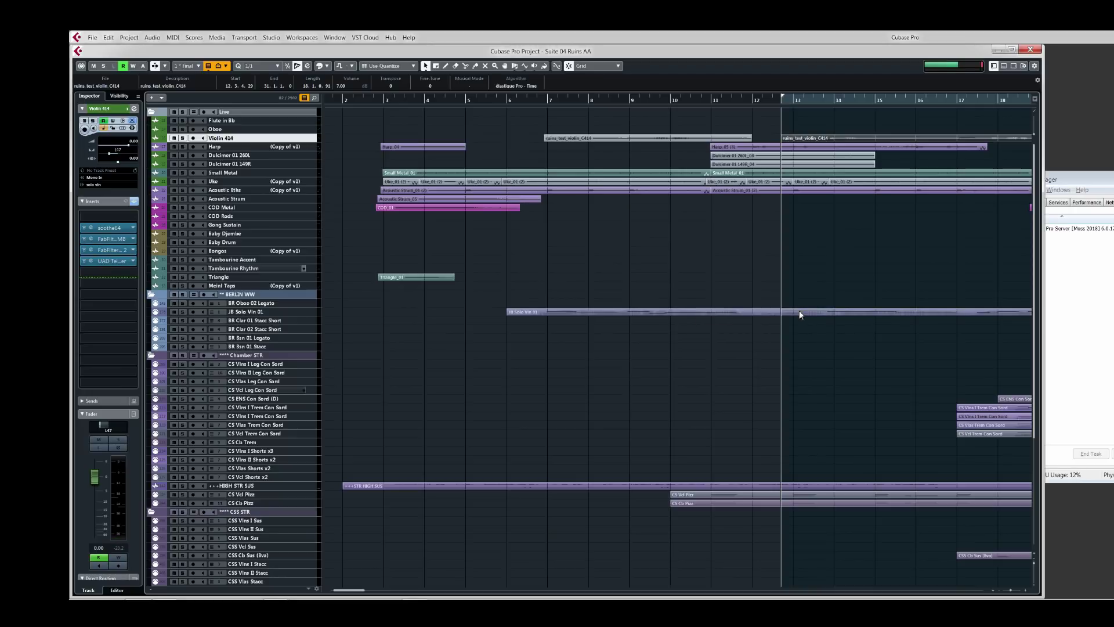
double_click(800, 313)
scroll(775, 400, "right", 3)
scroll(776, 400, "left", 3)
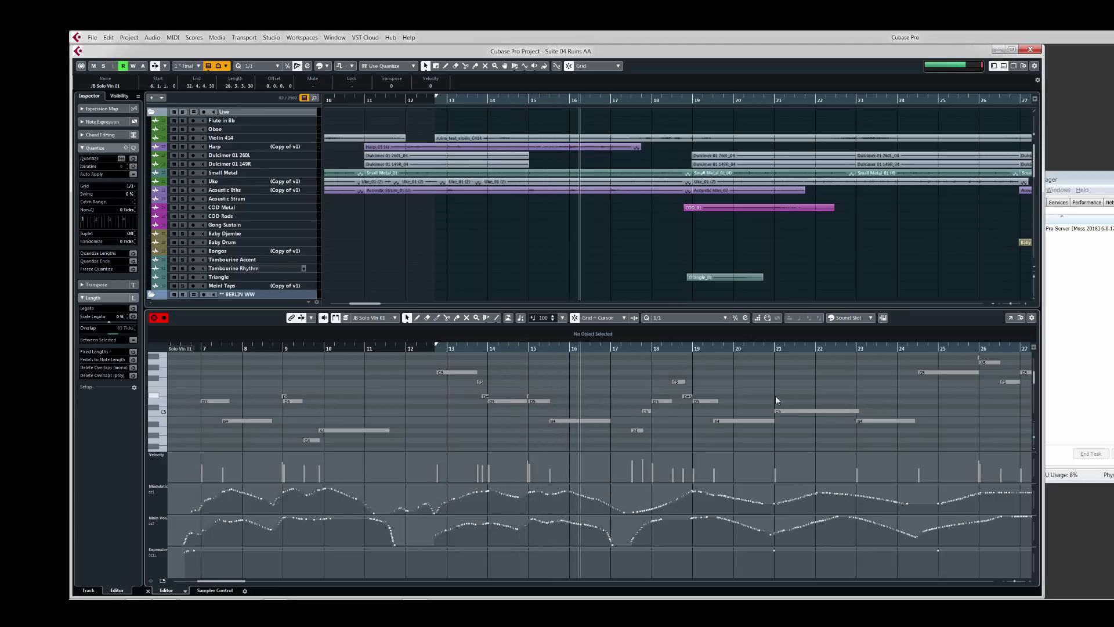
key("space")
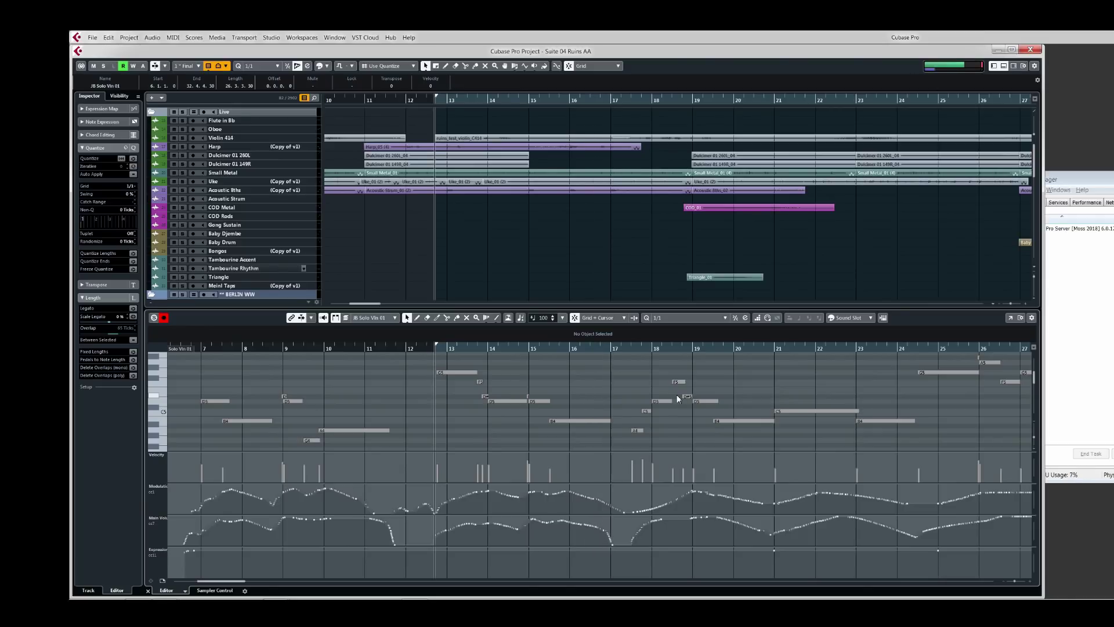
Step: Close the built-in editor and select the CS ENS Con Sord (D) part and the four CS Trem Con Sord parts below it
key("ctrl+alt+e")
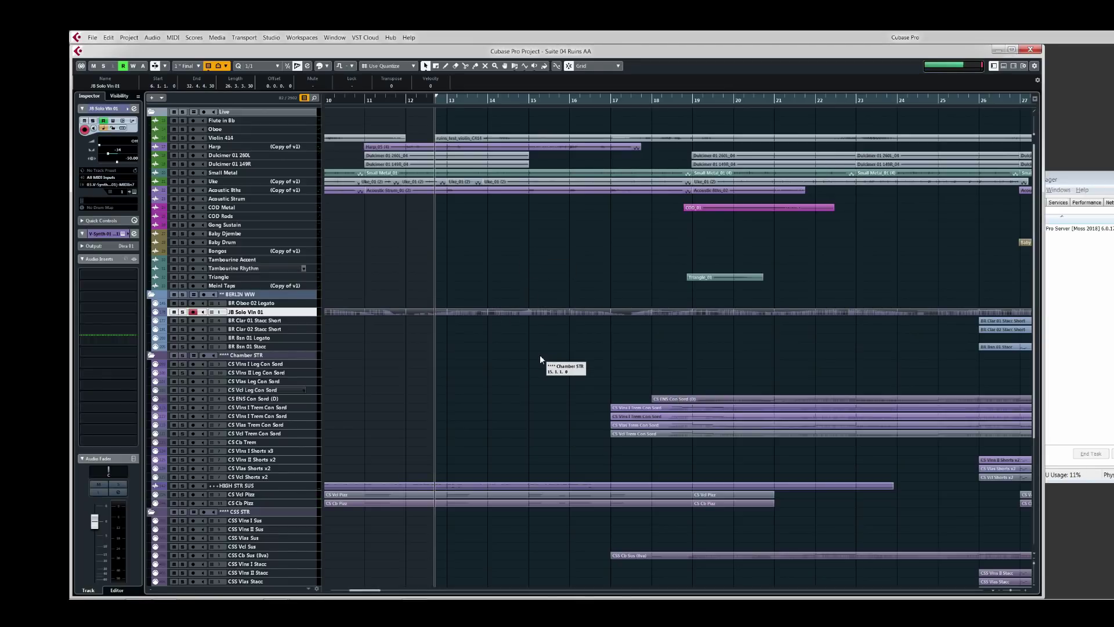
scroll(540, 357, "right", 5)
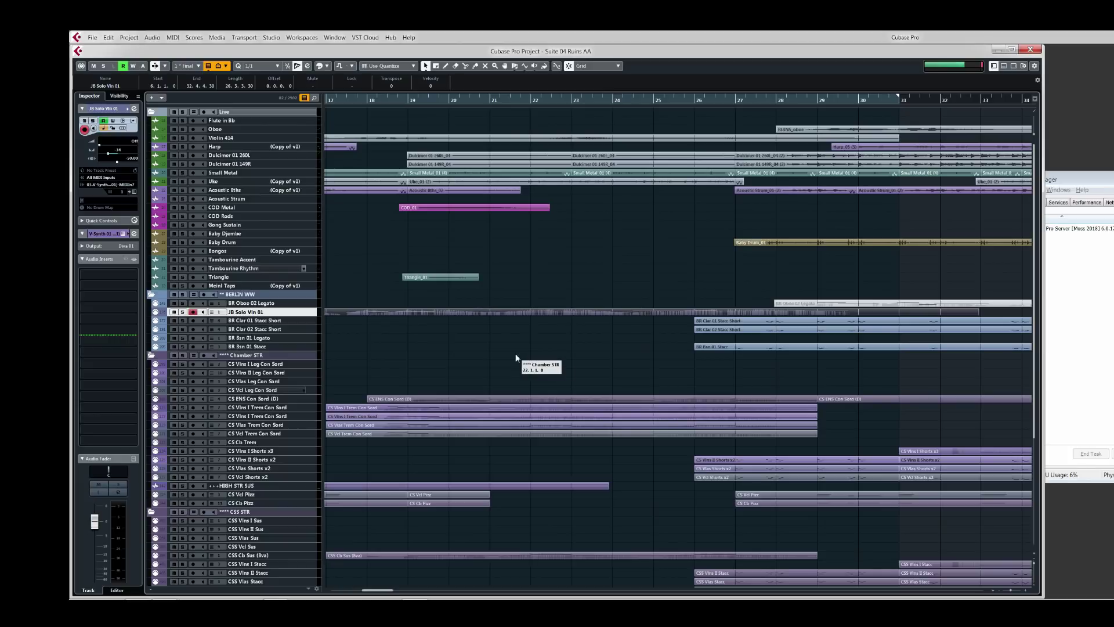
scroll(516, 357, "down", 3)
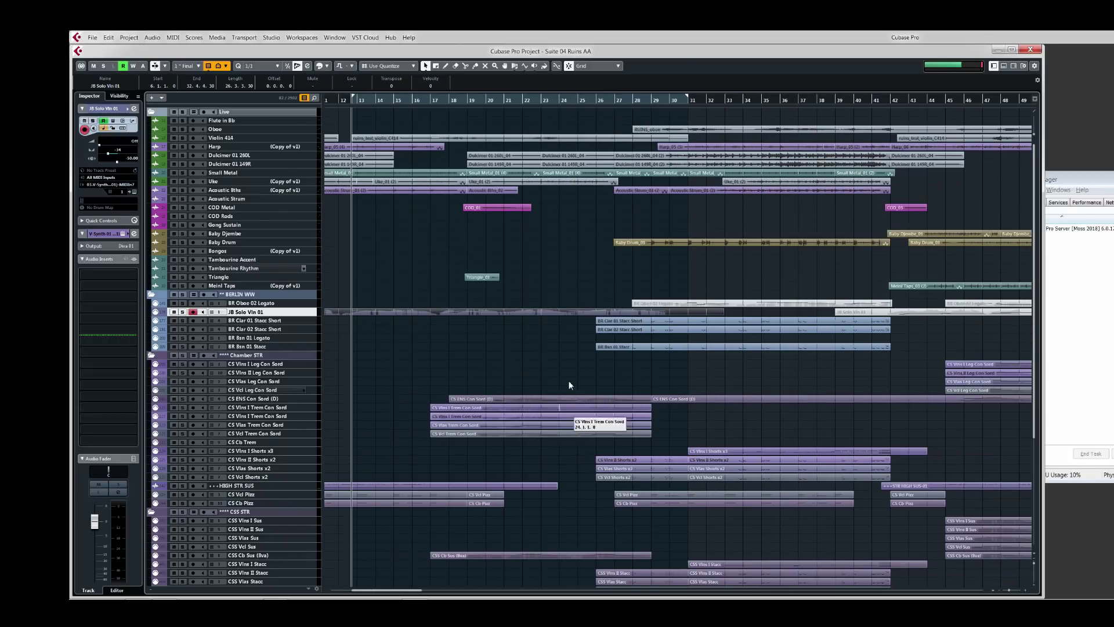
left_click_drag(561, 377, 573, 440)
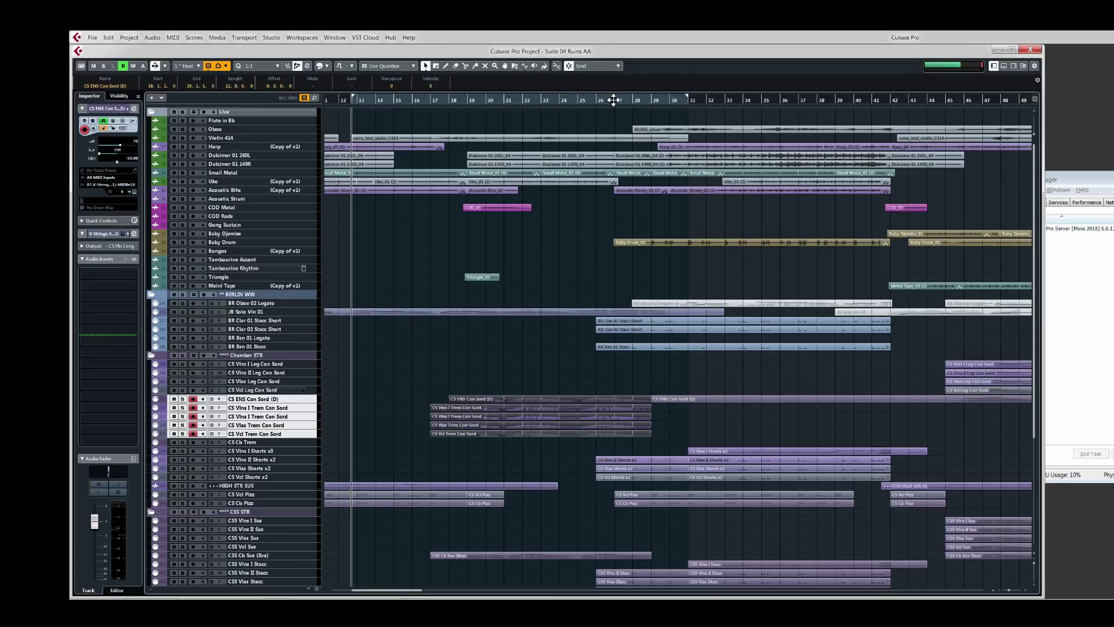
Step: Play the full arrangement from bar 26 and review the woodwind and string parts across all track folders
left_click(597, 103)
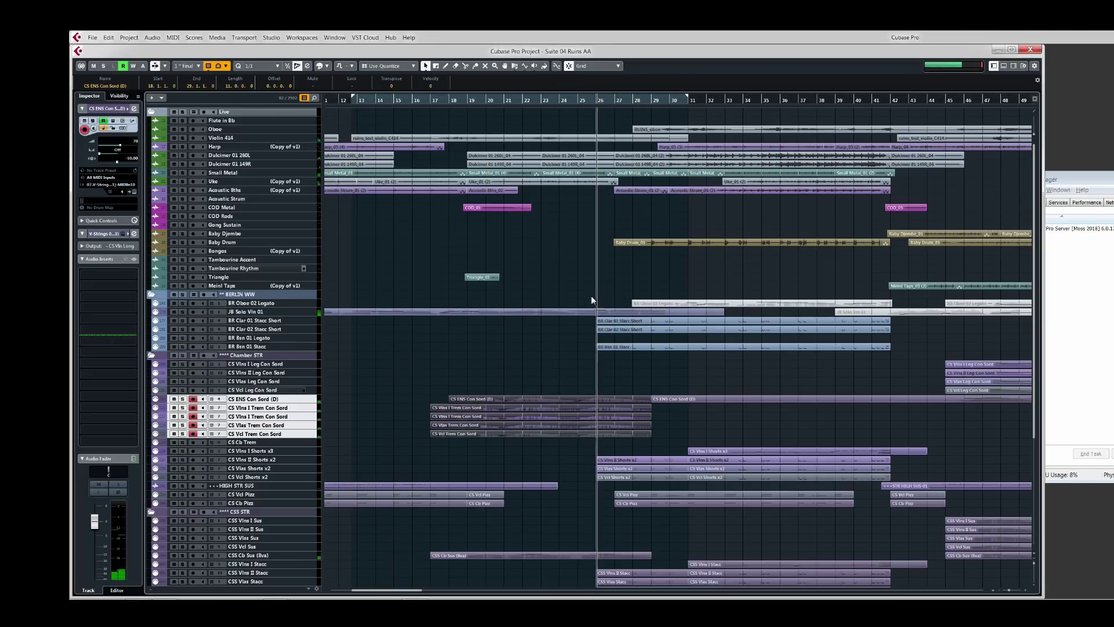
scroll(526, 342, "right", 5)
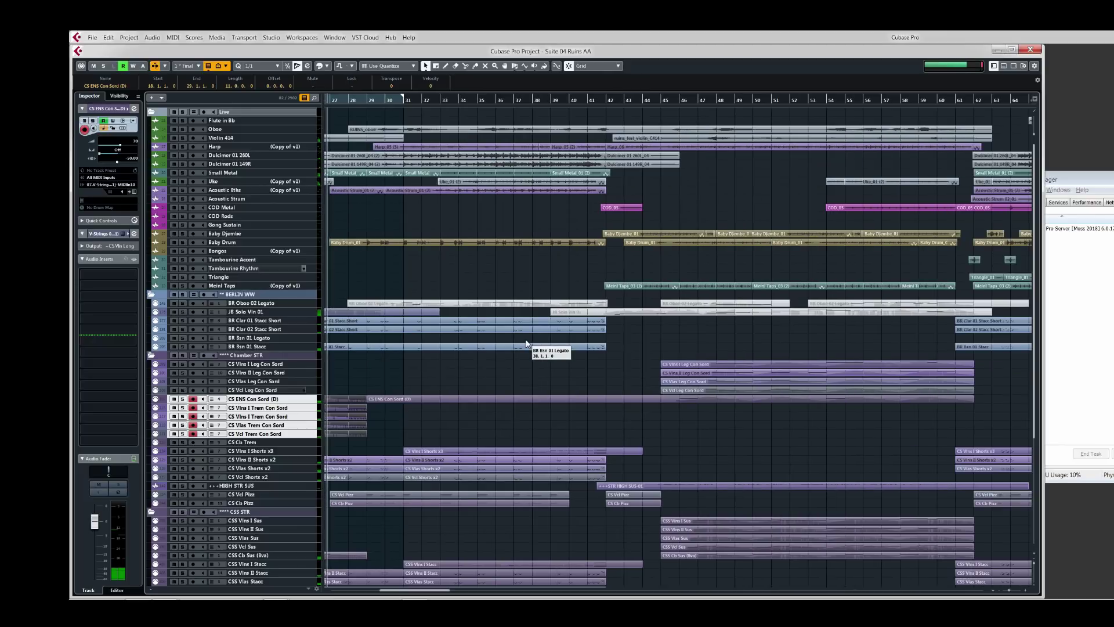
scroll(526, 343, "left", 5)
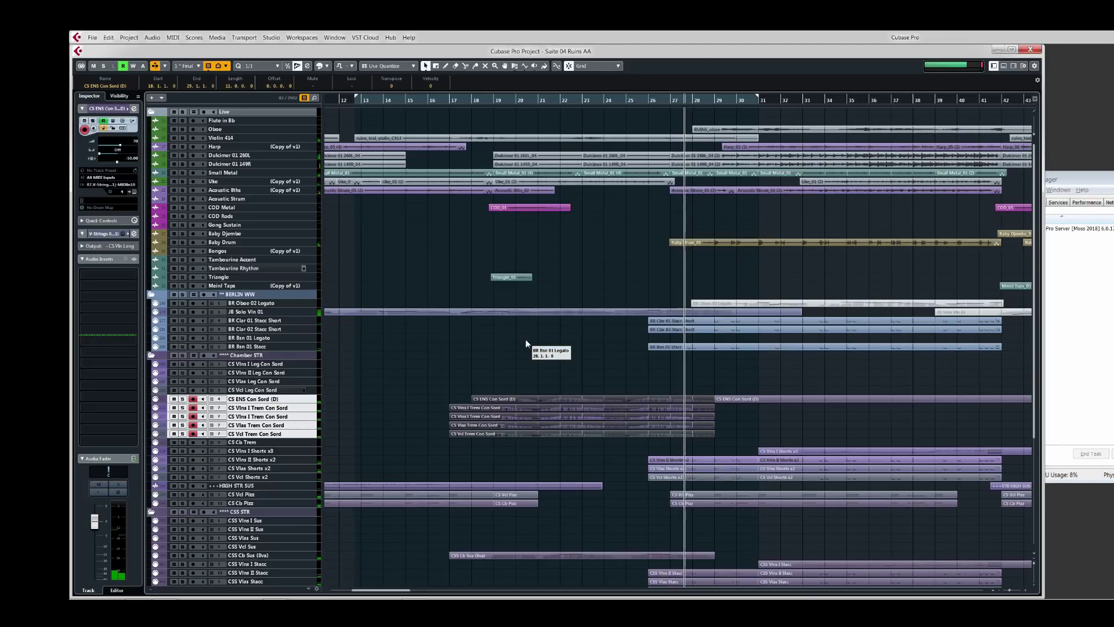
scroll(491, 377, "right", 3)
scroll(492, 373, "right", 3)
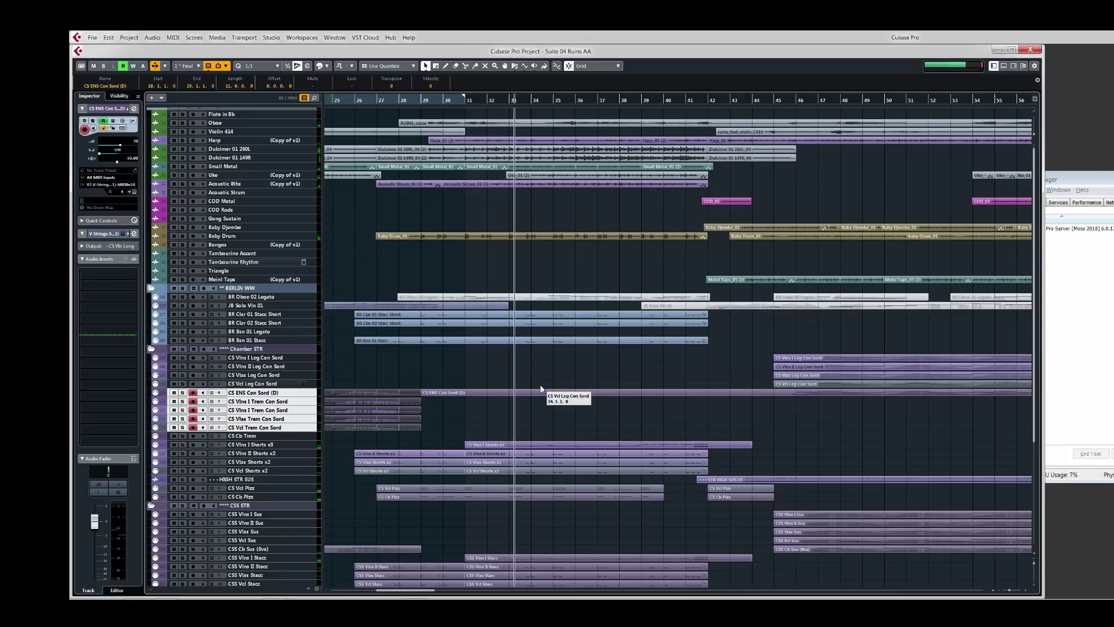
scroll(541, 399, "down", 5)
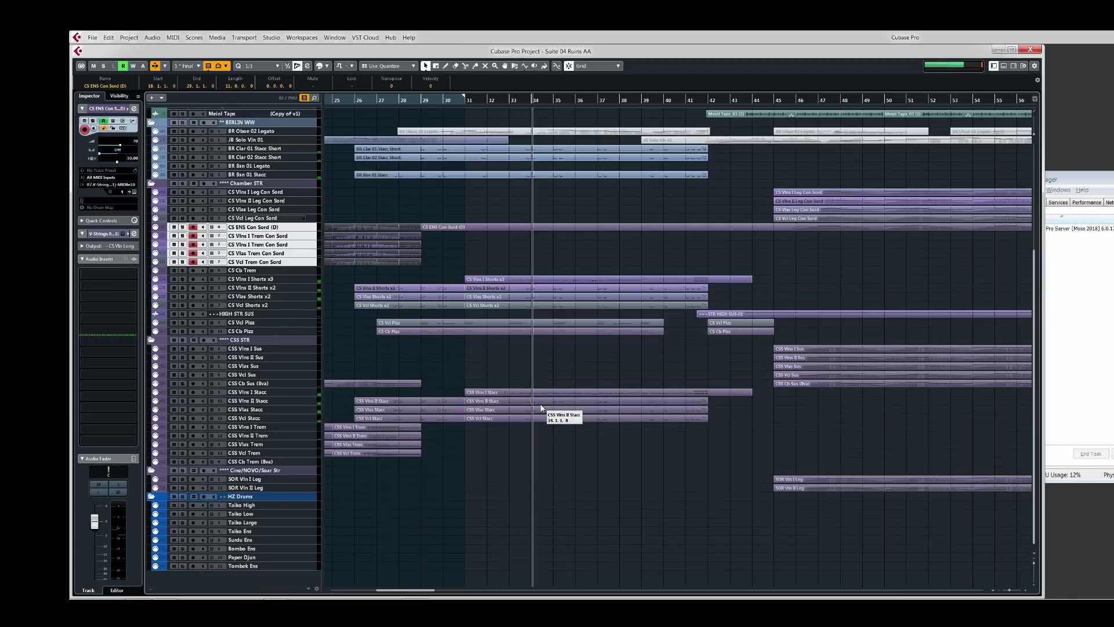
Step: Collapse the HZ Drums folder, listen on to about bar 42 and stop playback
left_click(151, 497)
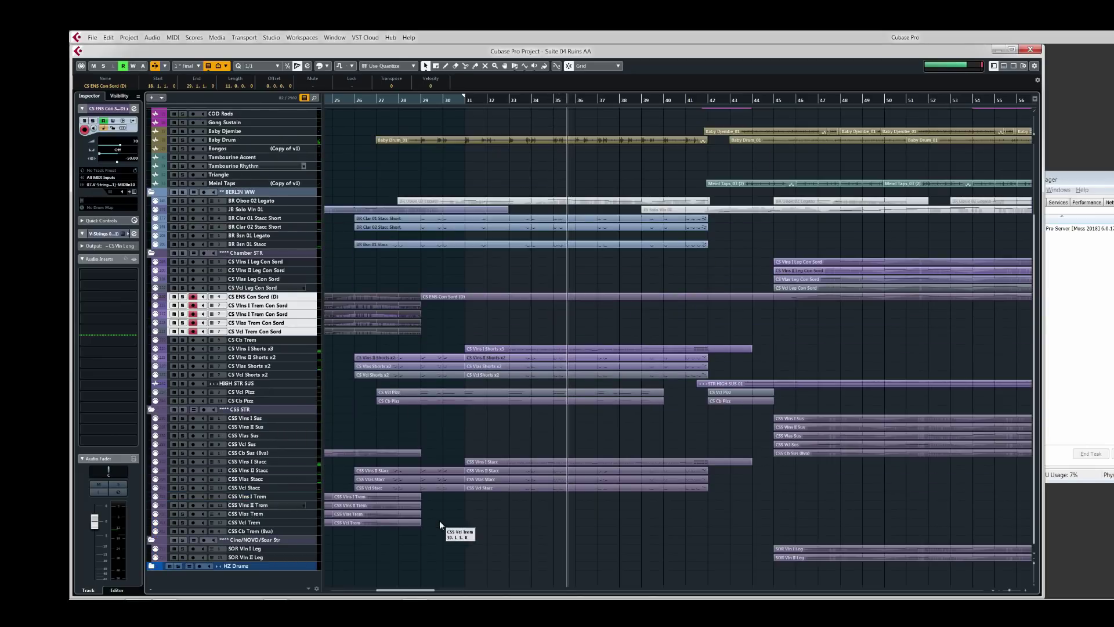
scroll(550, 435, "up", 3)
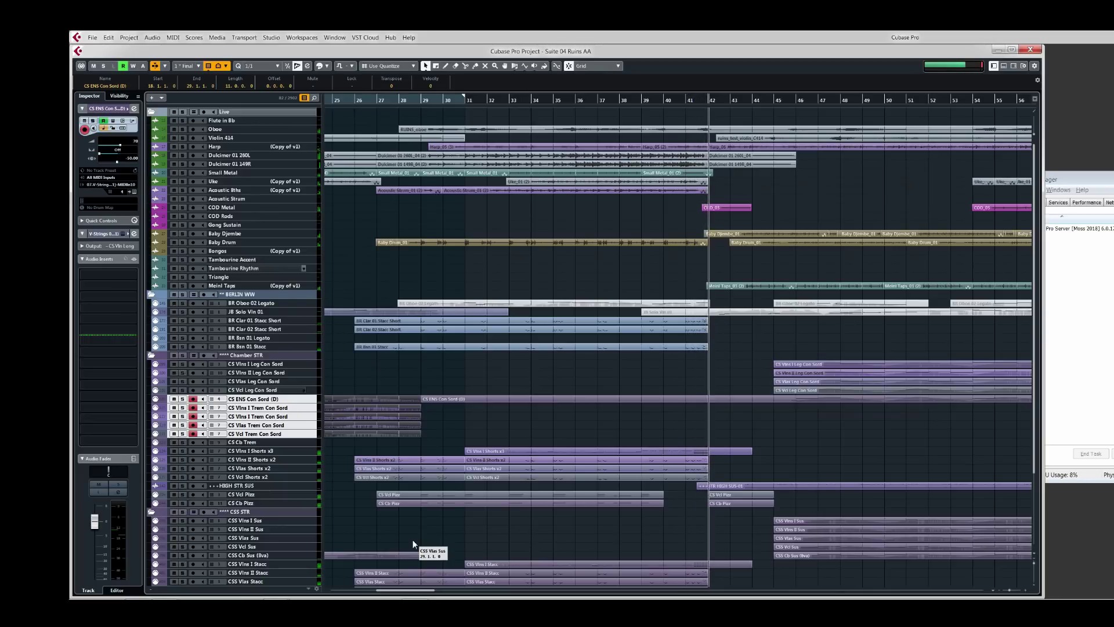
key("space")
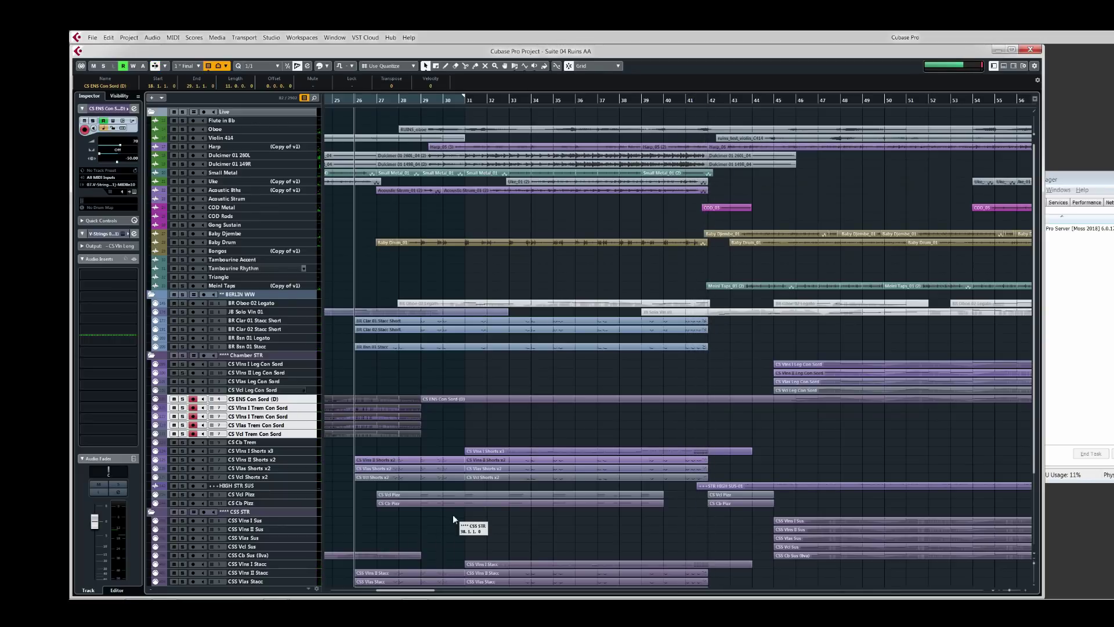
Step: Select the CS Vcl Pizz and CS Cb Pizz parts starting at bar 27 and open them together in the Key Editor
left_click_drag(455, 510, 467, 491)
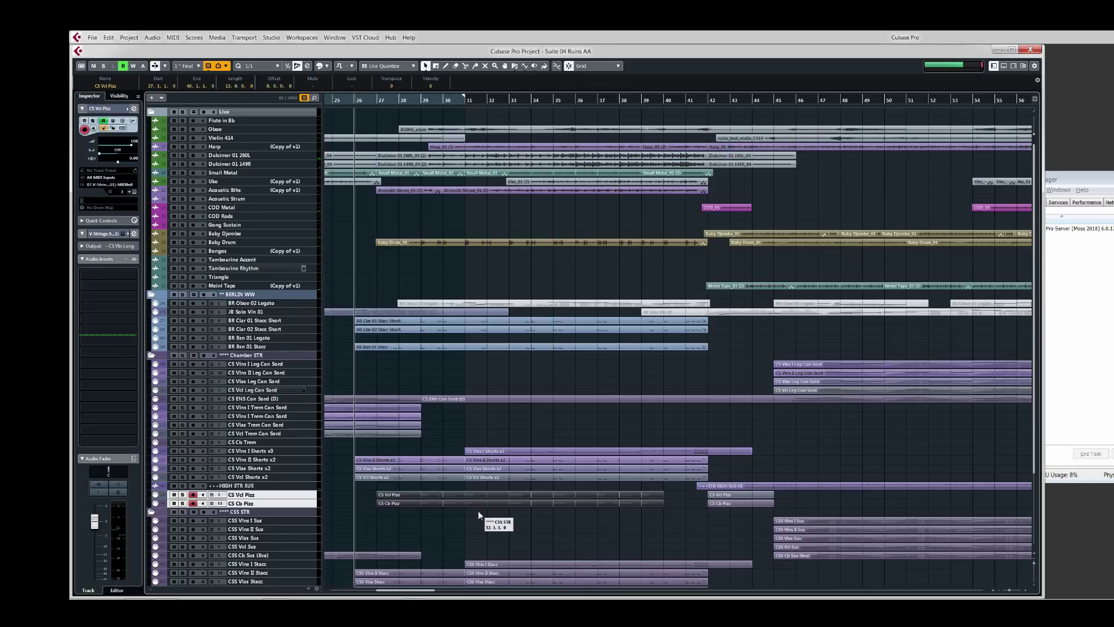
scroll(478, 511, "down", 5)
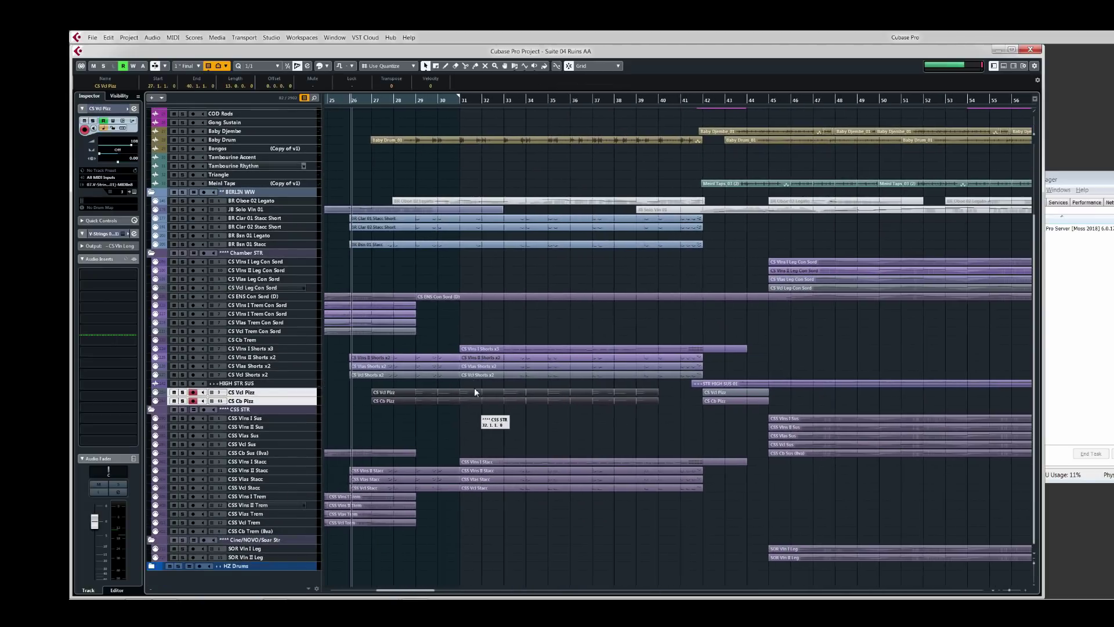
double_click(473, 384)
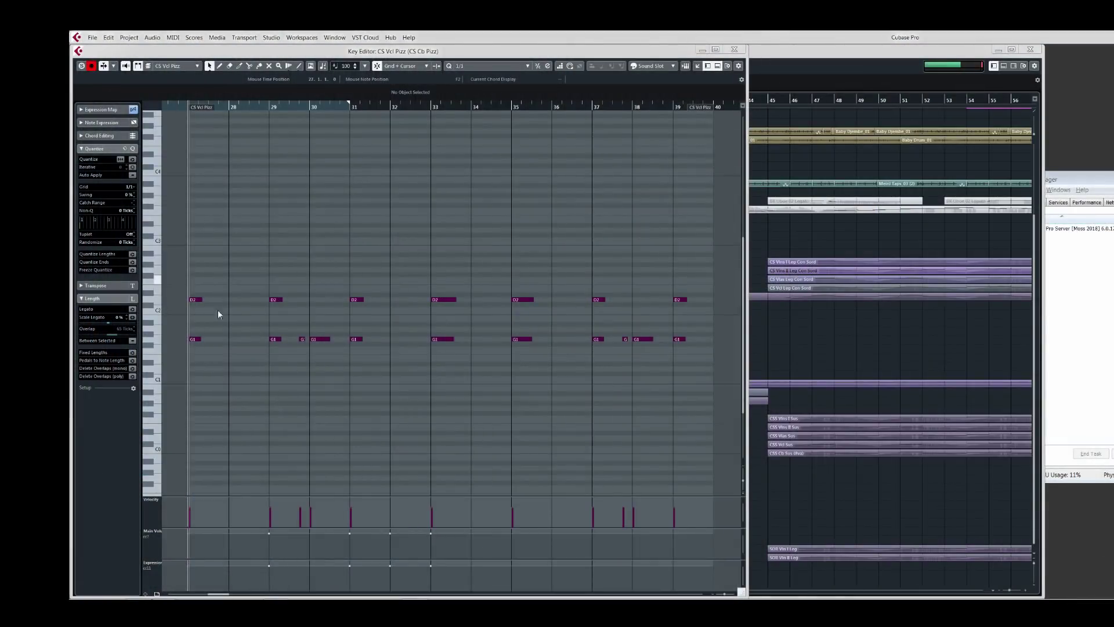
Step: Examine the pizzicato cello and bass rhythm by selecting groups of notes between bars 27 and 35, and close the Key Editor
left_click_drag(185, 281, 266, 349)
left_click_drag(262, 276, 346, 351)
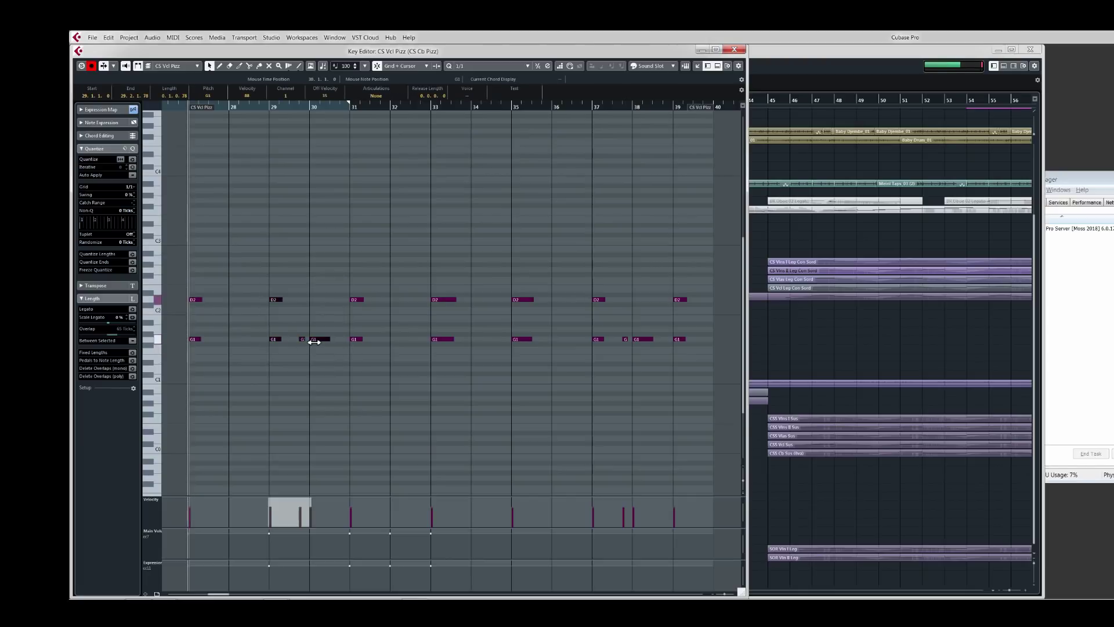
left_click_drag(539, 333, 539, 356)
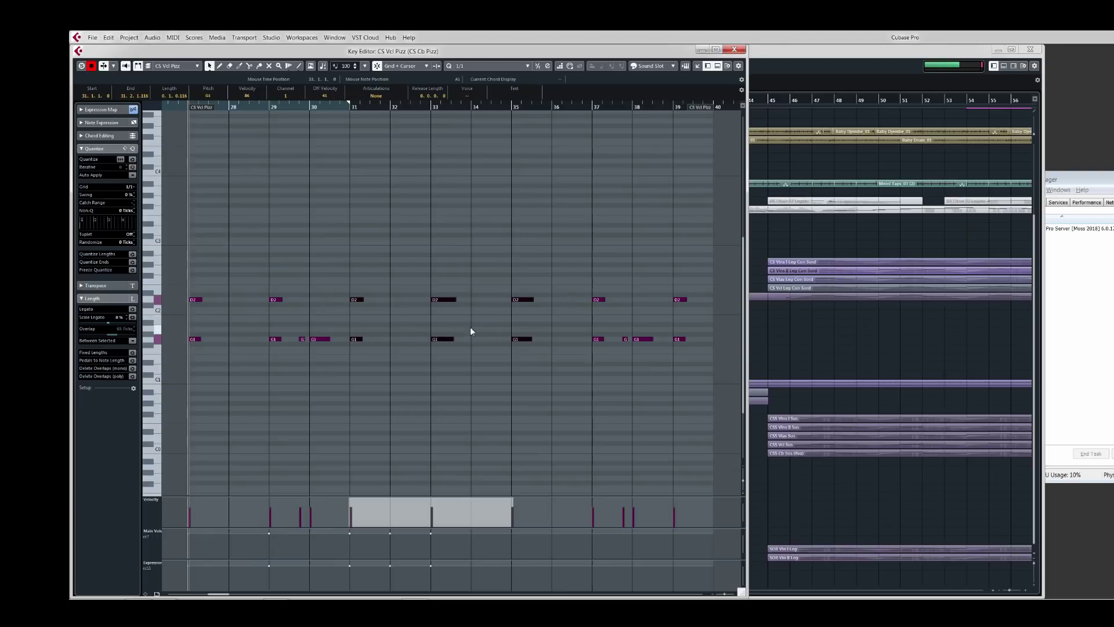
left_click_drag(190, 288, 513, 358)
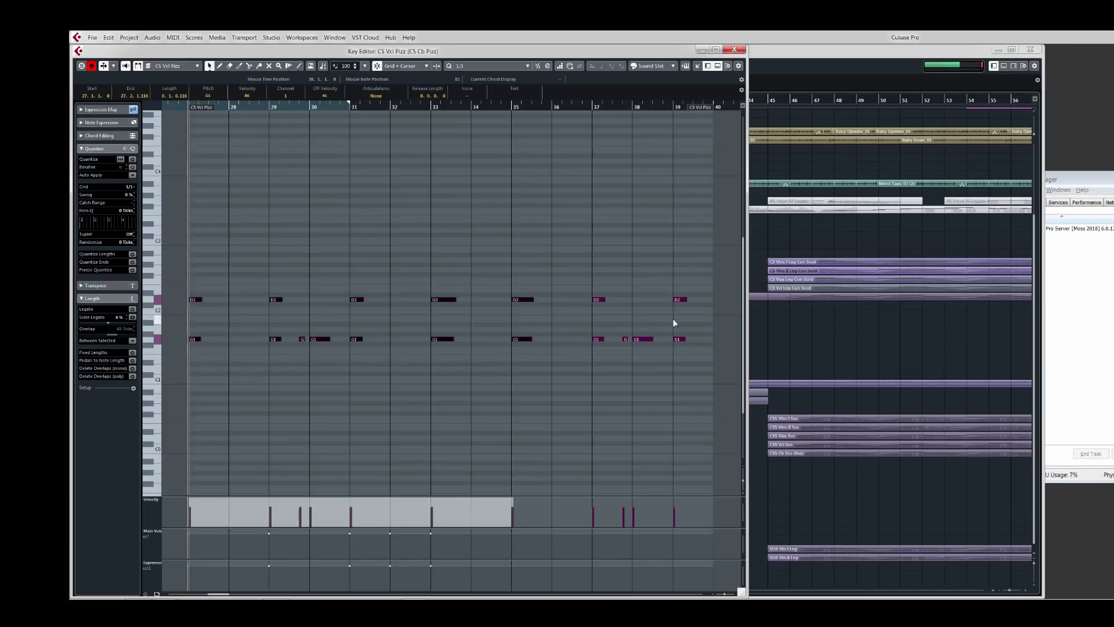
left_click(302, 341)
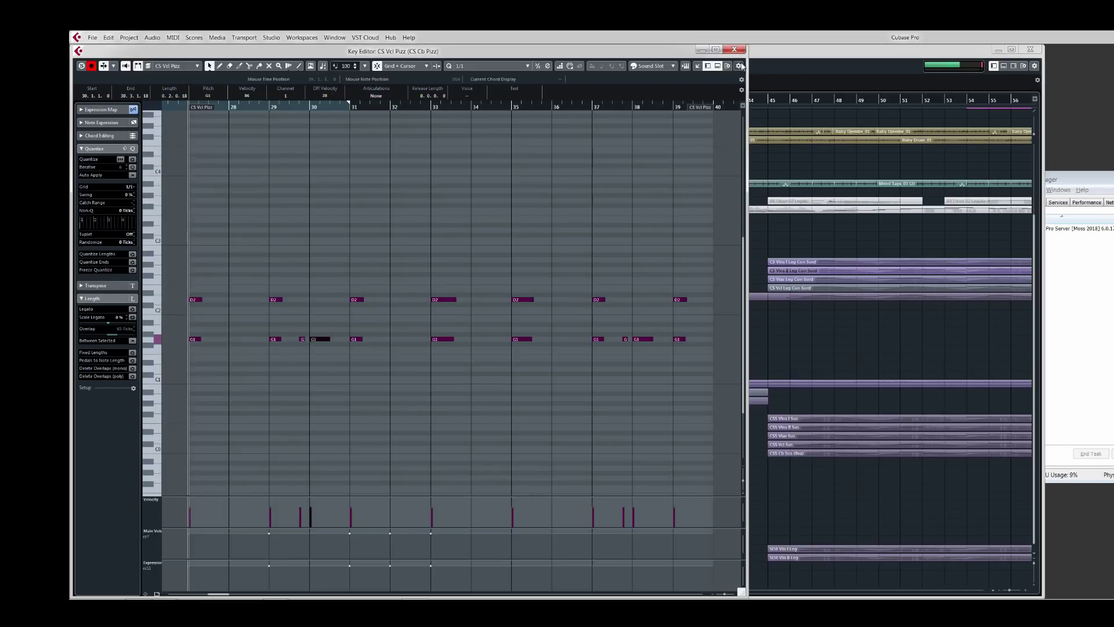
left_click(735, 50)
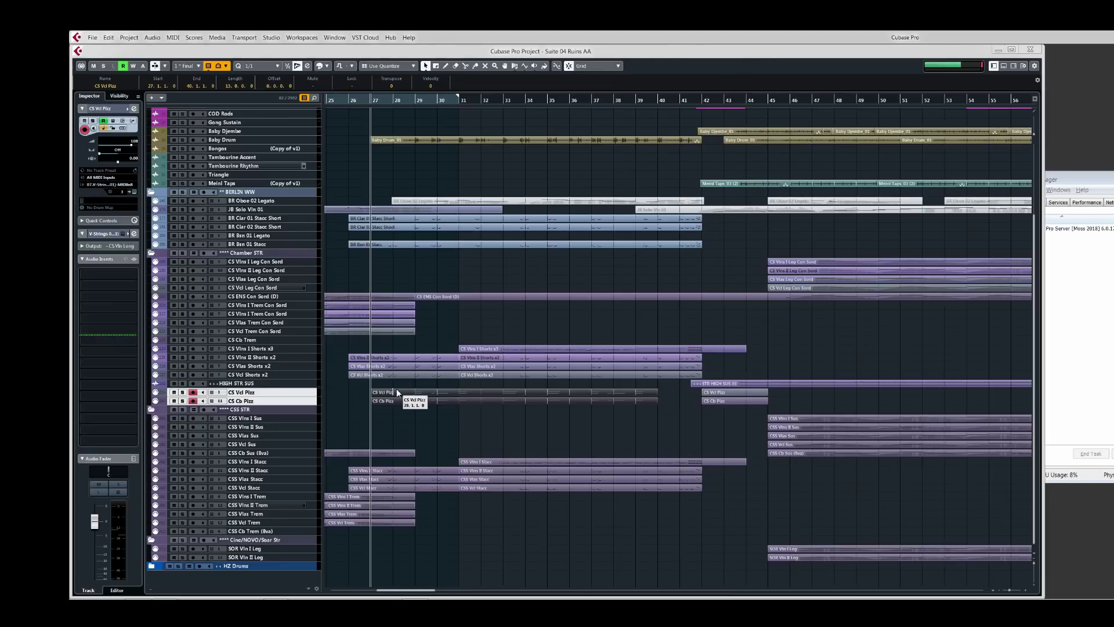
Step: Open the CS Vlns II, Vlas and Vcl Shorts x2 parts with both Pizz parts in the Key Editor, magnified around bars 27 to 29
left_click_drag(391, 347, 427, 404)
key("Return")
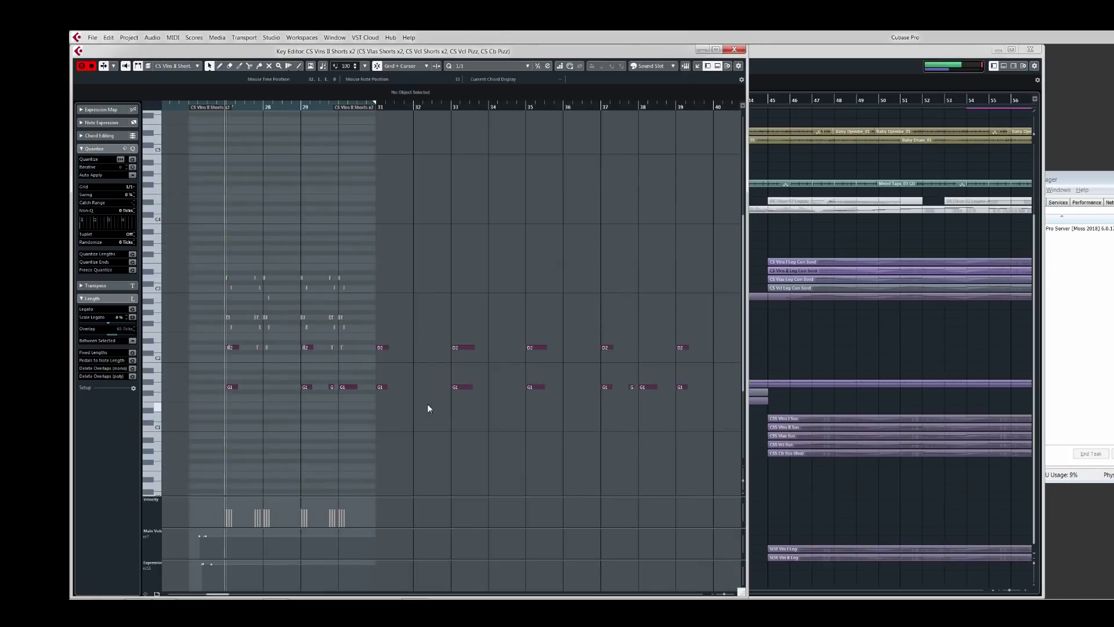
key("h")
key("h")
key("h")
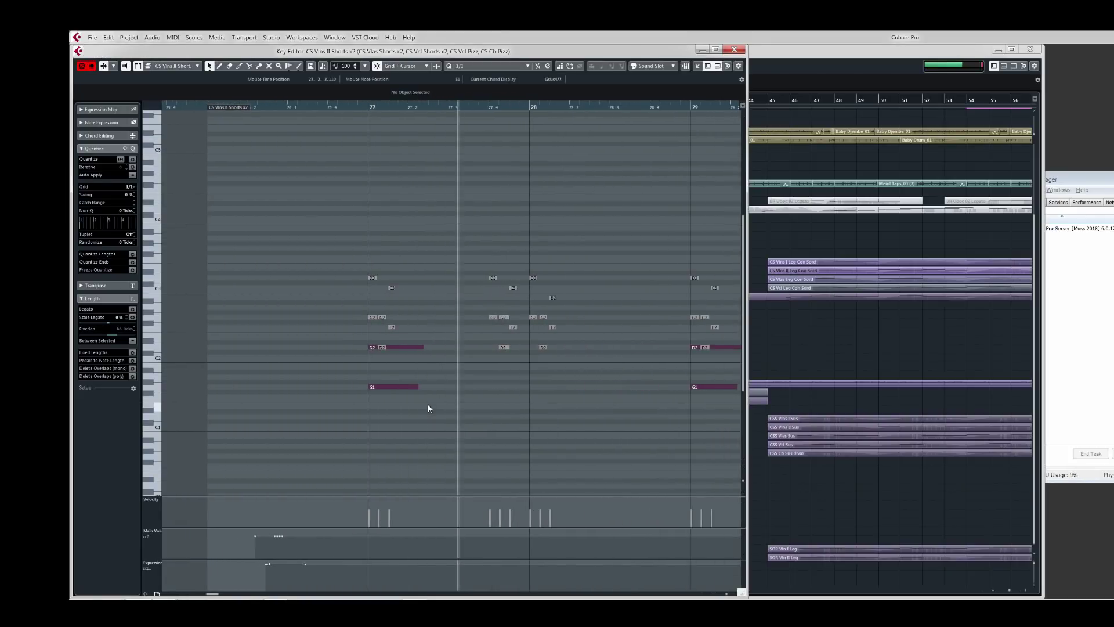
Step: Play the string shorts and pizzicato parts together from bar 27 to about bar 30, and close the Key Editor
key("space")
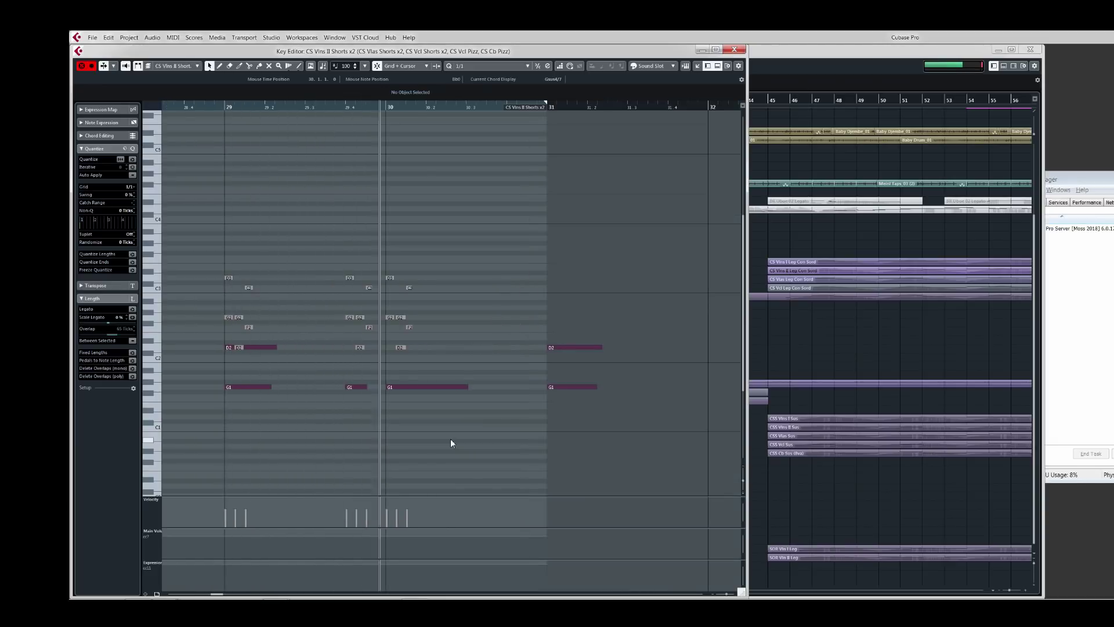
key("space")
left_click(735, 52)
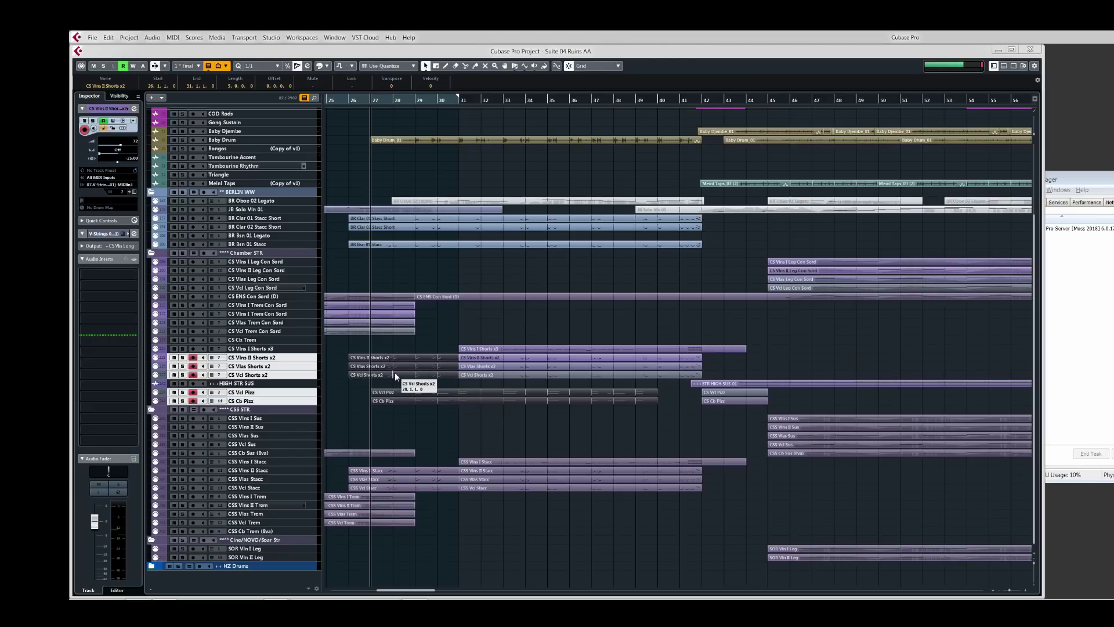
Step: Open the CS Shorts parts from bar 31 with both Pizz parts in the Key Editor and play them from bar 33 to about bar 36
left_click_drag(469, 334, 484, 425)
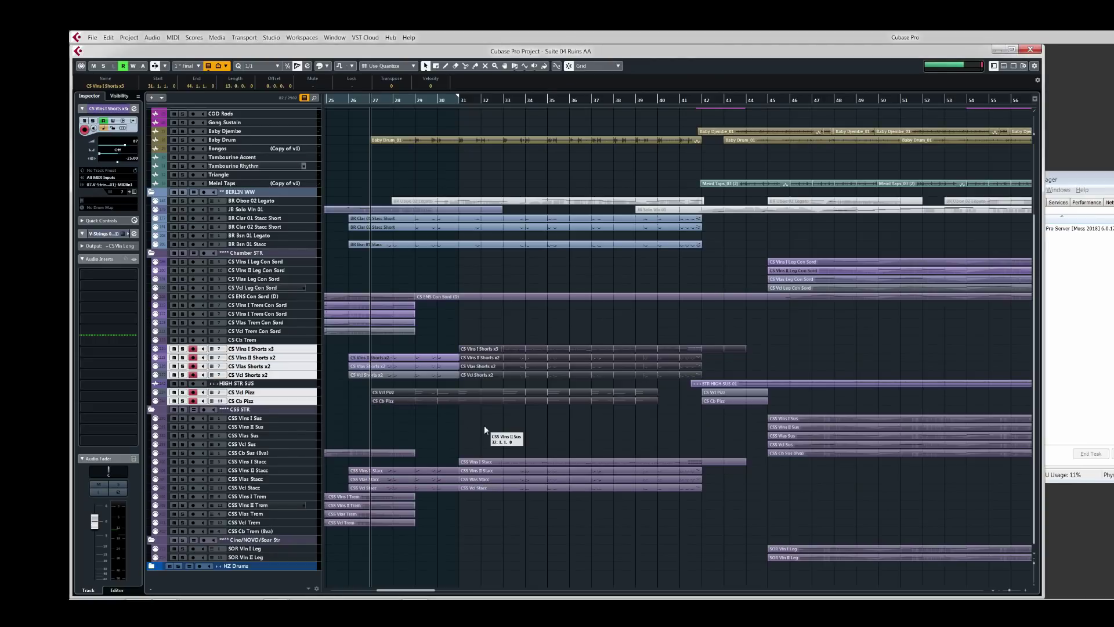
double_click(520, 369)
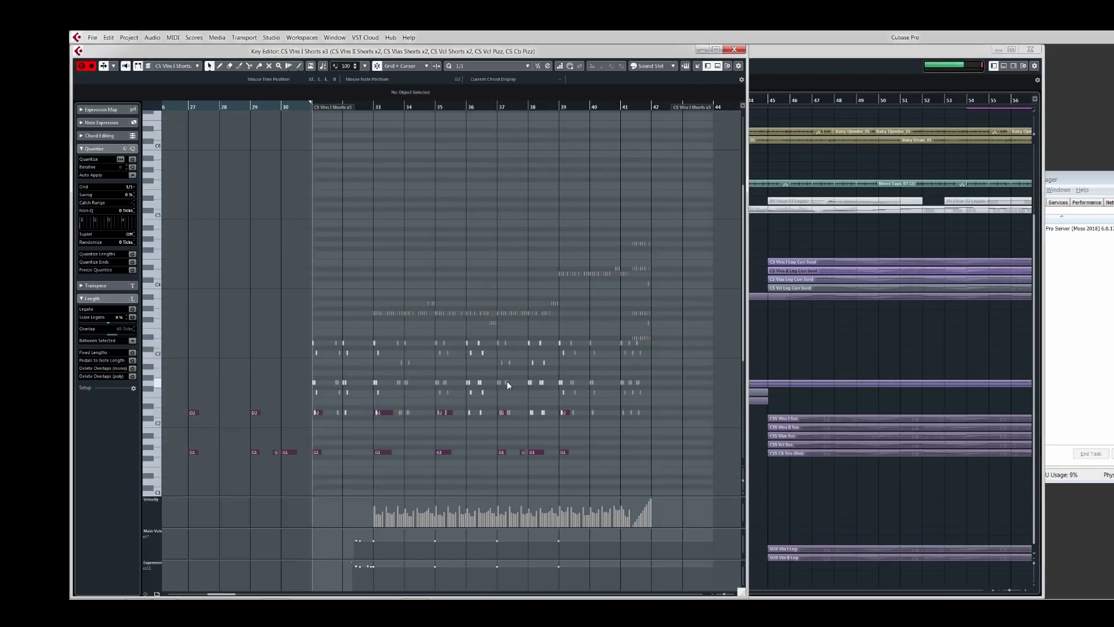
left_click(382, 111)
scroll(503, 405, "up", 2)
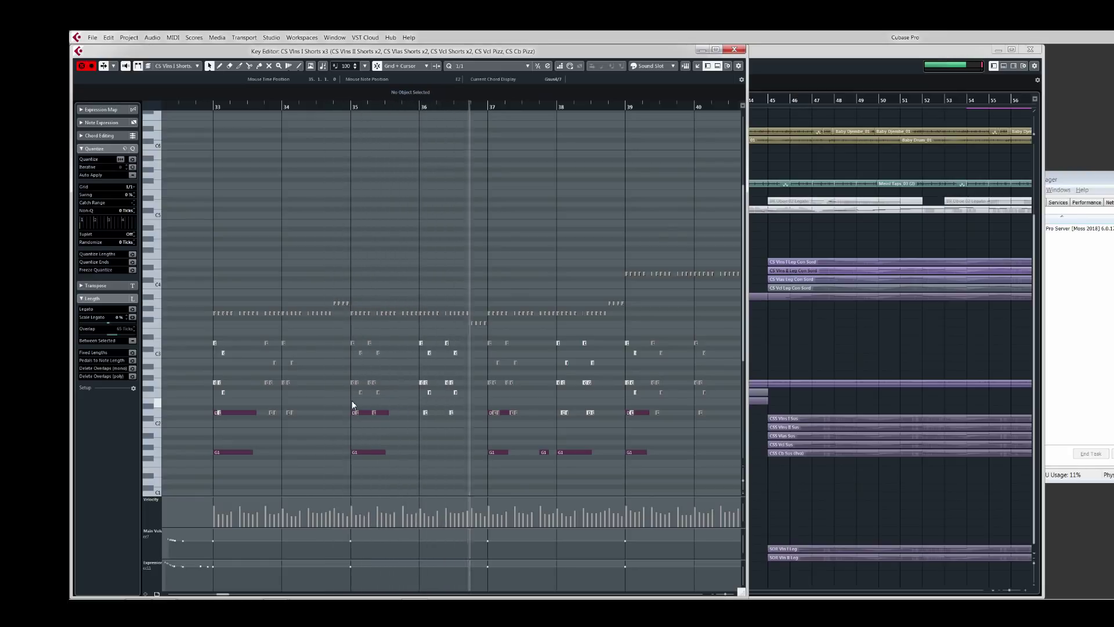
key("space")
Step: Make CS Vlns II Shorts x2 the active part, replay the passage from bar 33 to about bar 38 and close the Key Editor
left_click(222, 353)
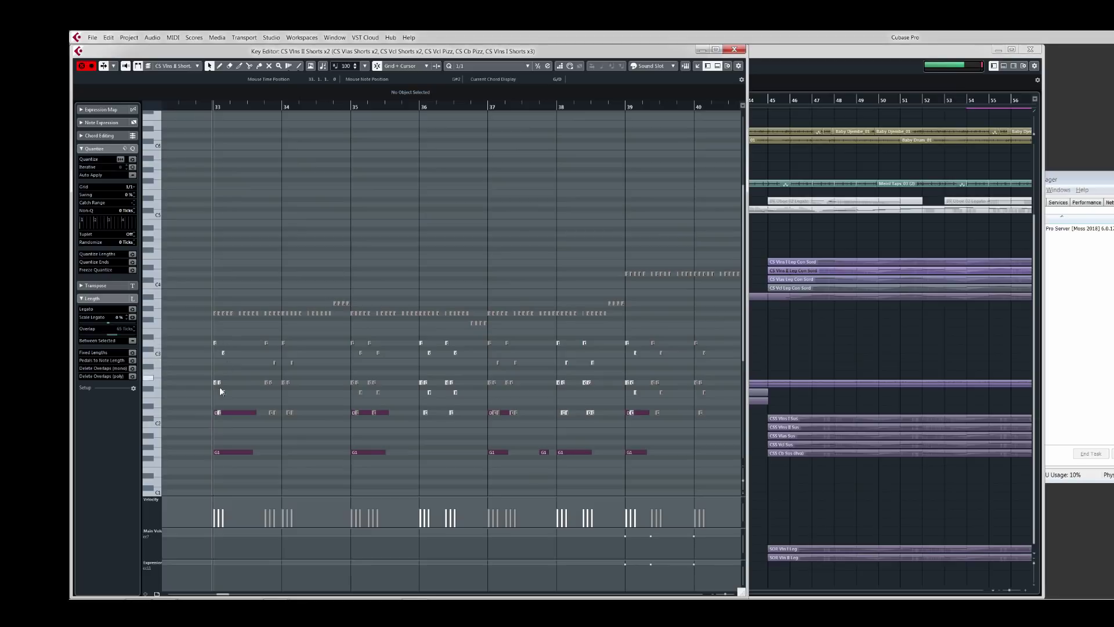
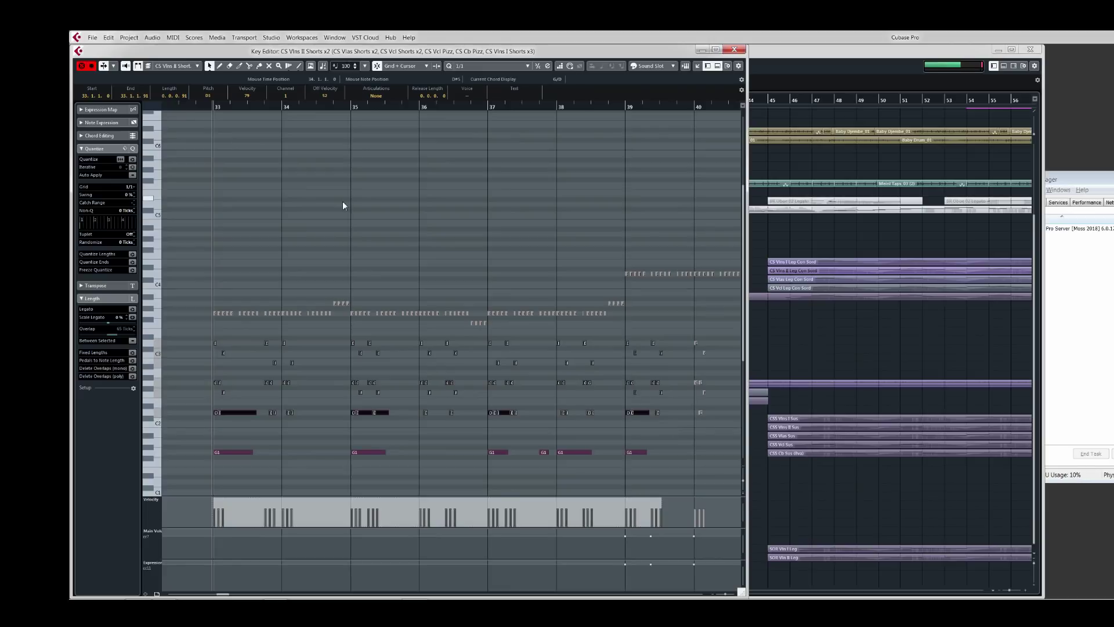
key("space")
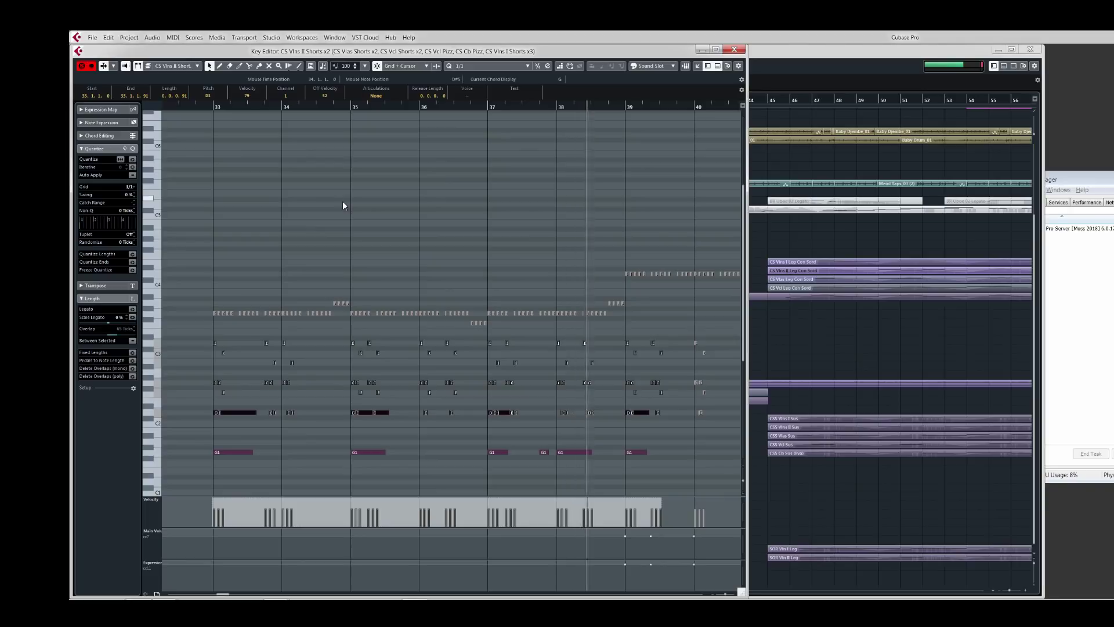
key("space")
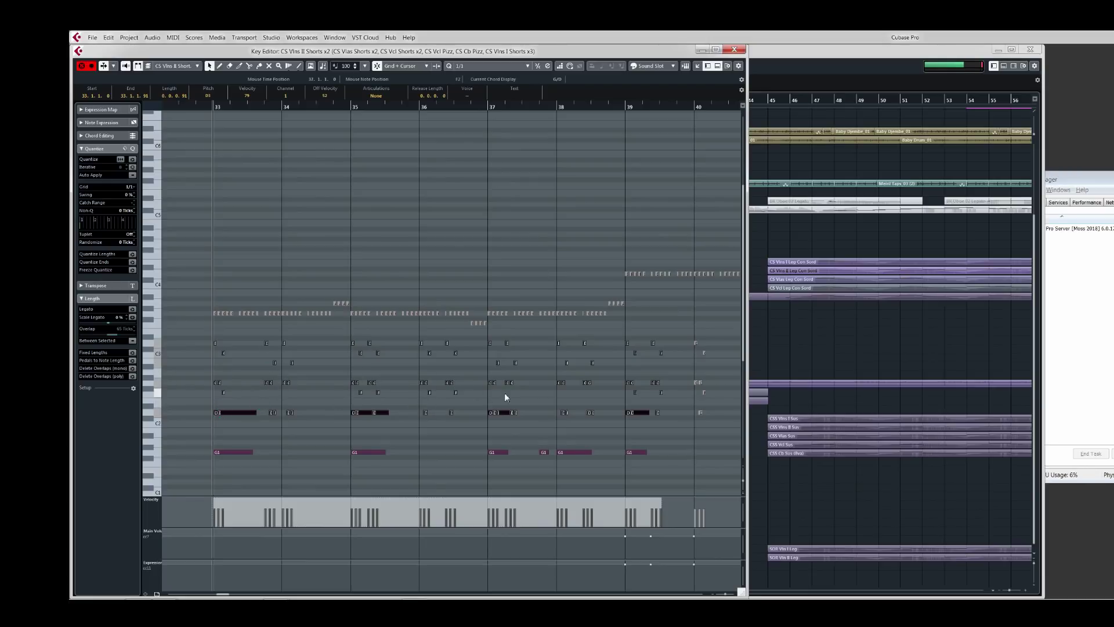
left_click(242, 367)
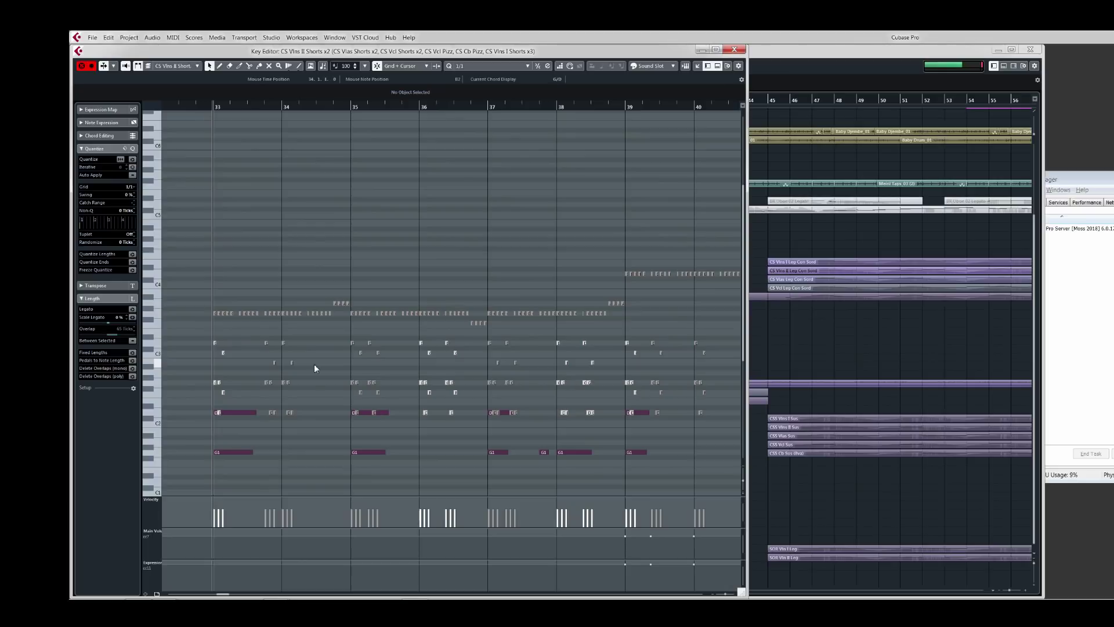
key("space")
left_click(734, 50)
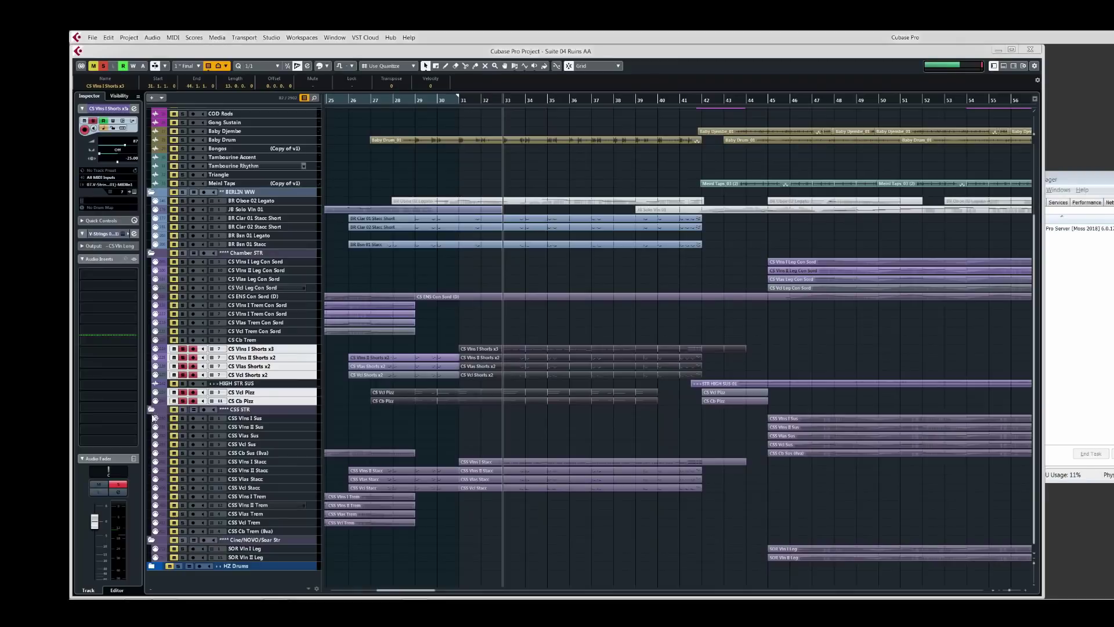
Step: Move the project cursor to bar 25 and clear every track's mute and solo state
left_click(479, 350)
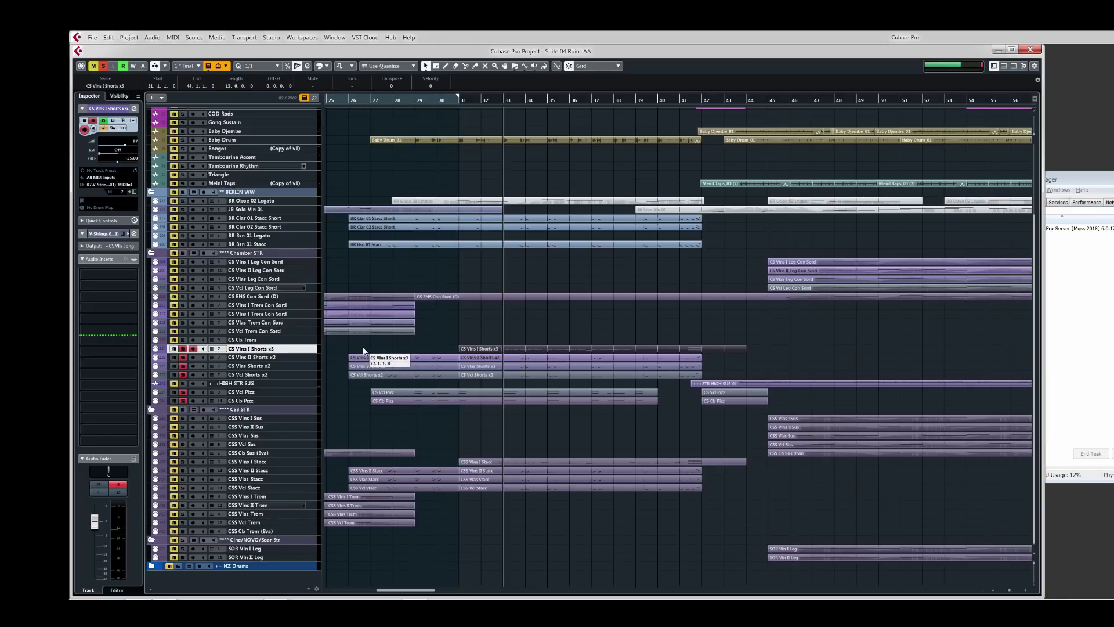
left_click_drag(363, 350, 456, 102)
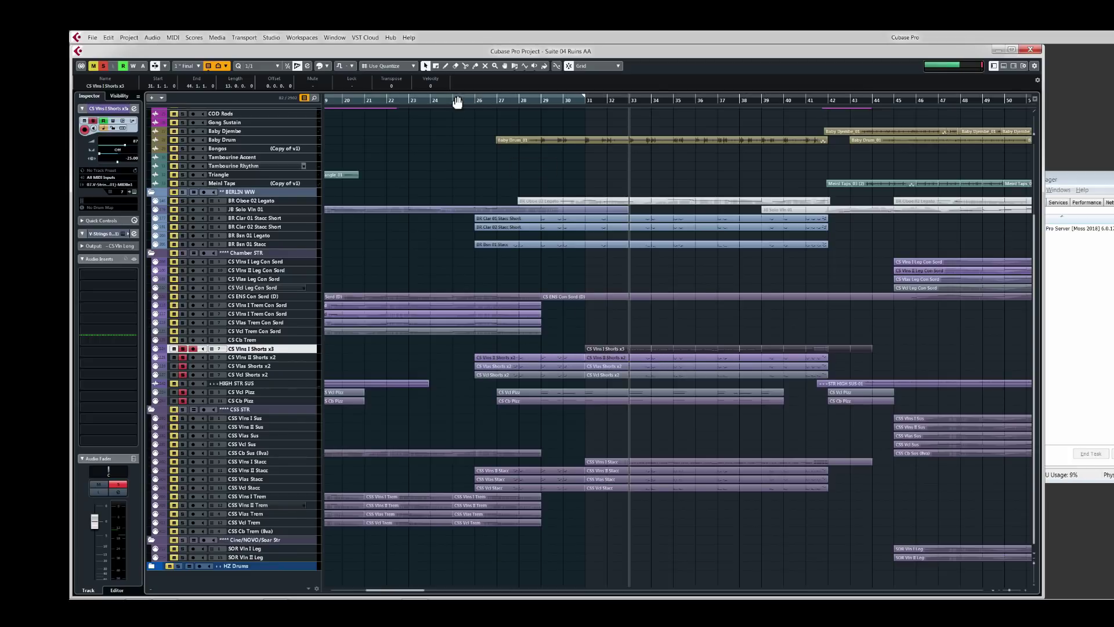
left_click(456, 103)
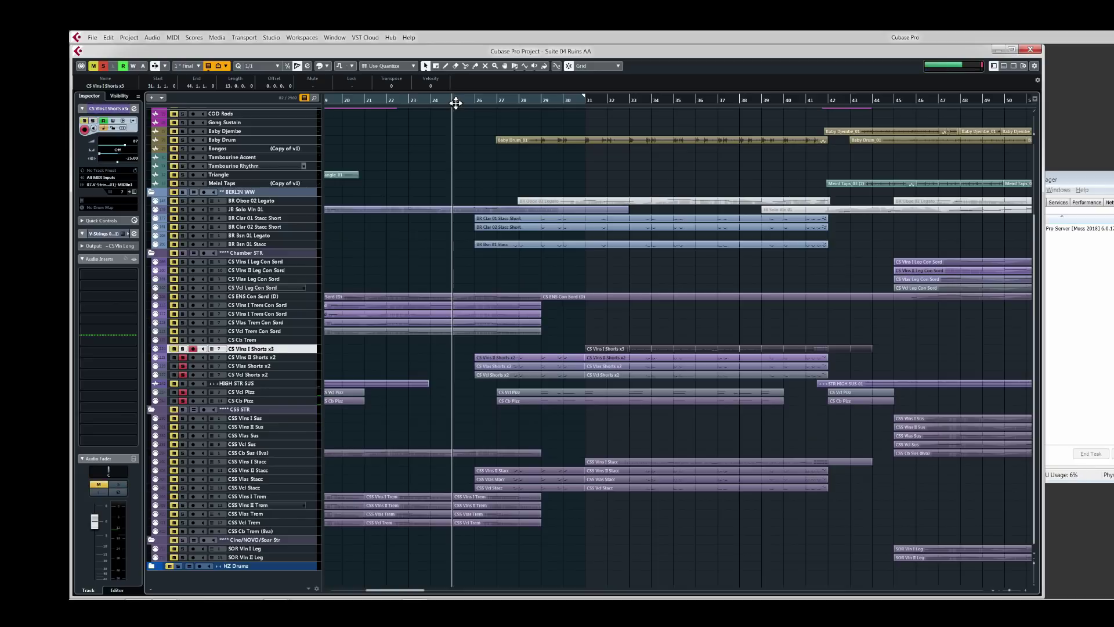
key("alt+m")
key("alt+s")
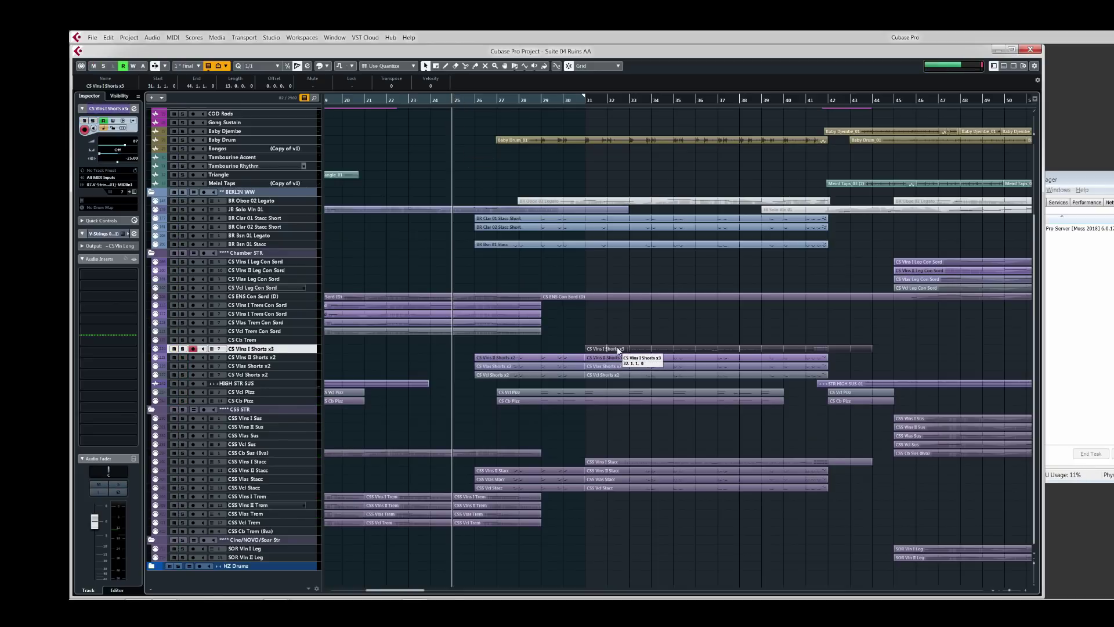
Step: Play the full arrangement from bar 25 to about bar 36, muting the JB Solo Vln 01 part during playback
key("space")
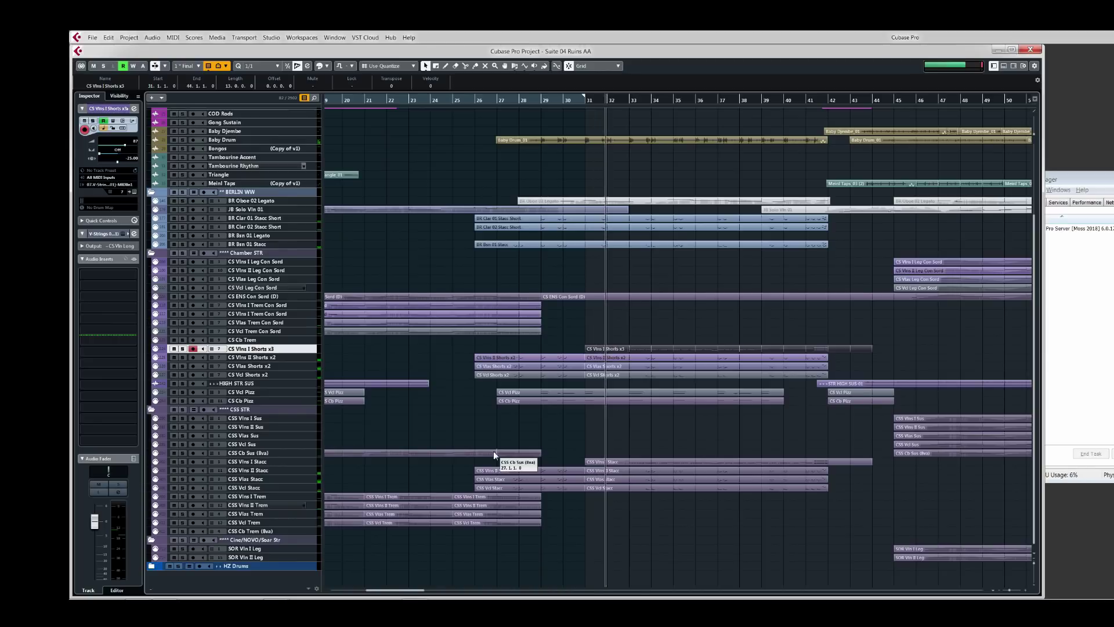
left_click(455, 209)
key("shift+m")
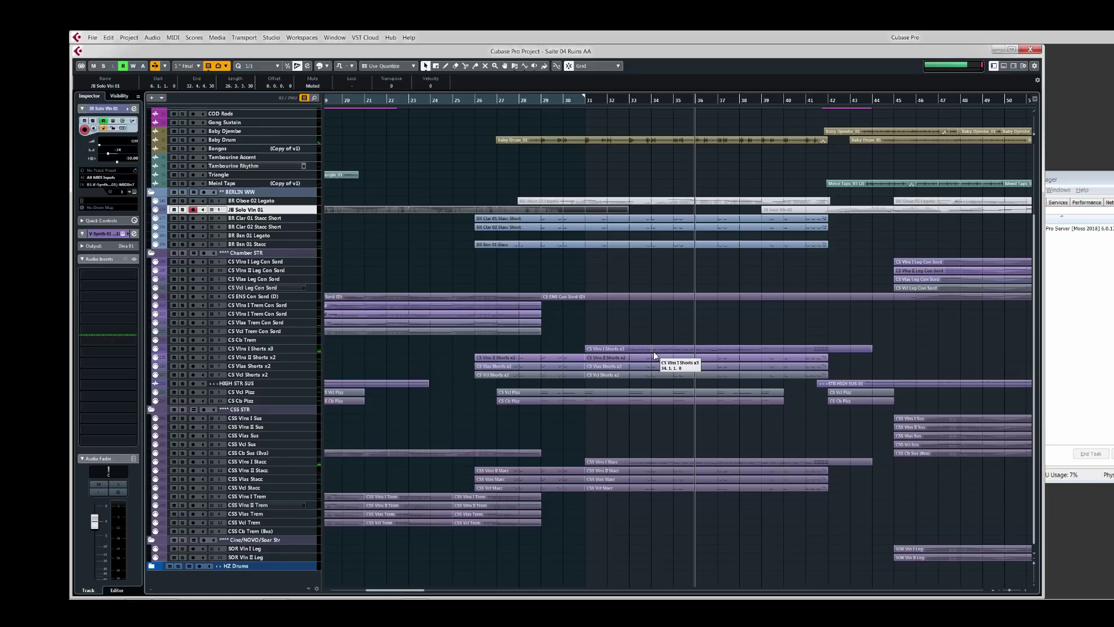
key("space")
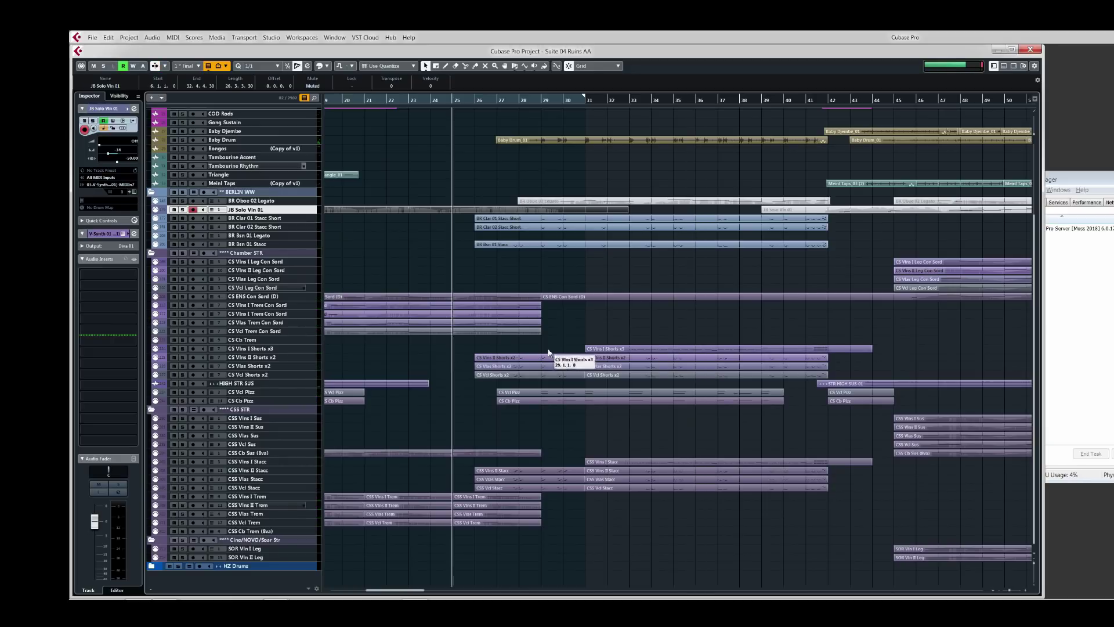
Step: Examine the CS Shorts, CS Pizz and CSS Stacc parts together in the Key Editor with the cursor at bar 31, and close it
left_click(615, 351)
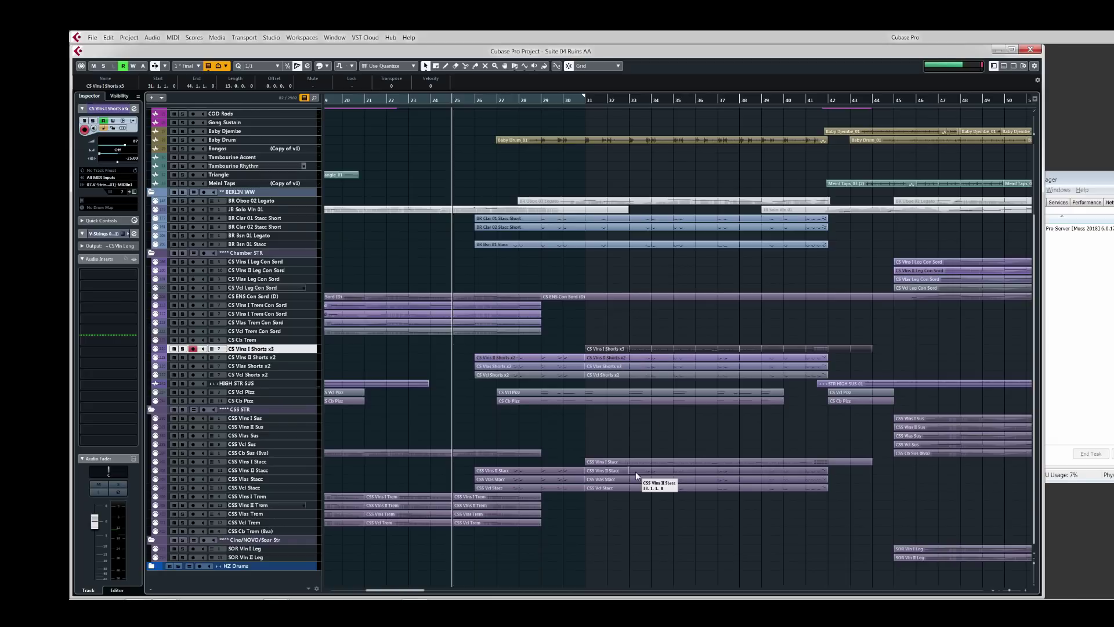
left_click_drag(574, 339, 631, 513)
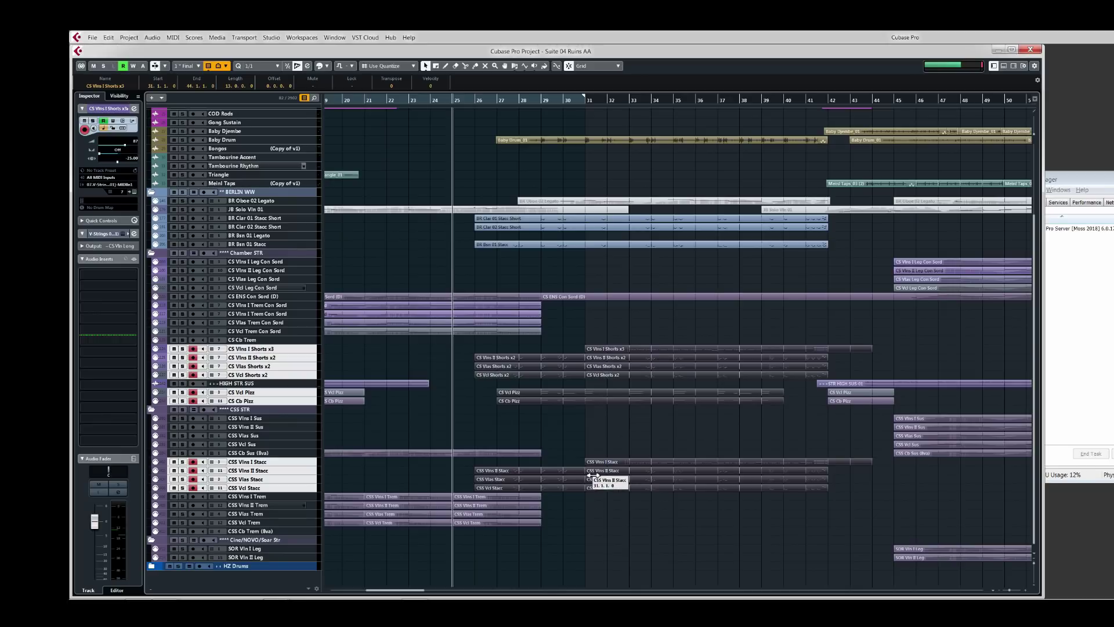
key("l")
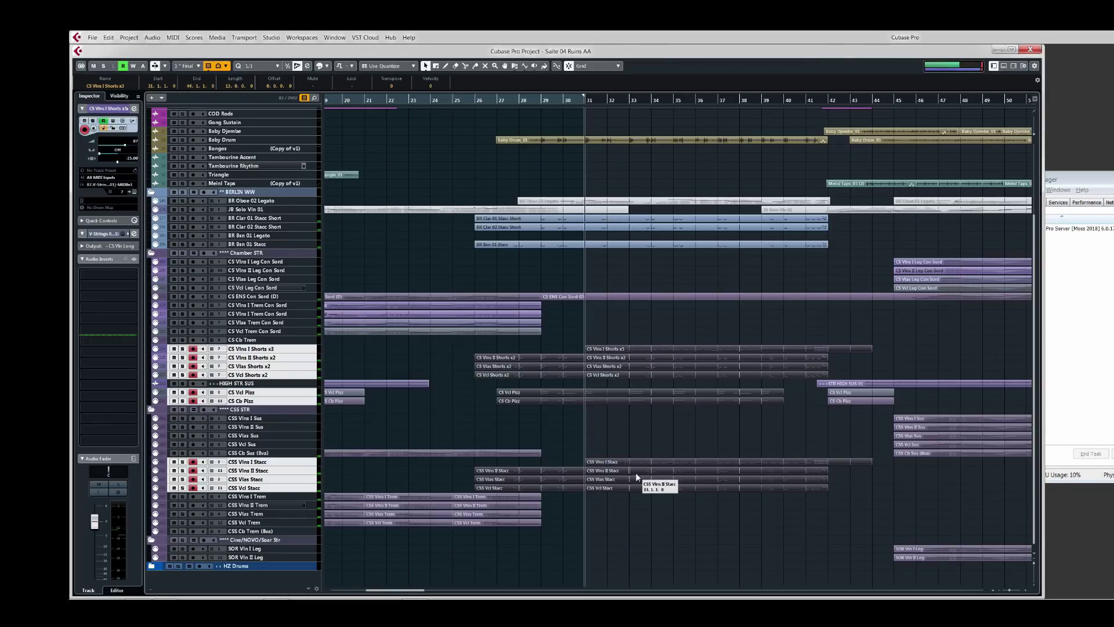
double_click(636, 476)
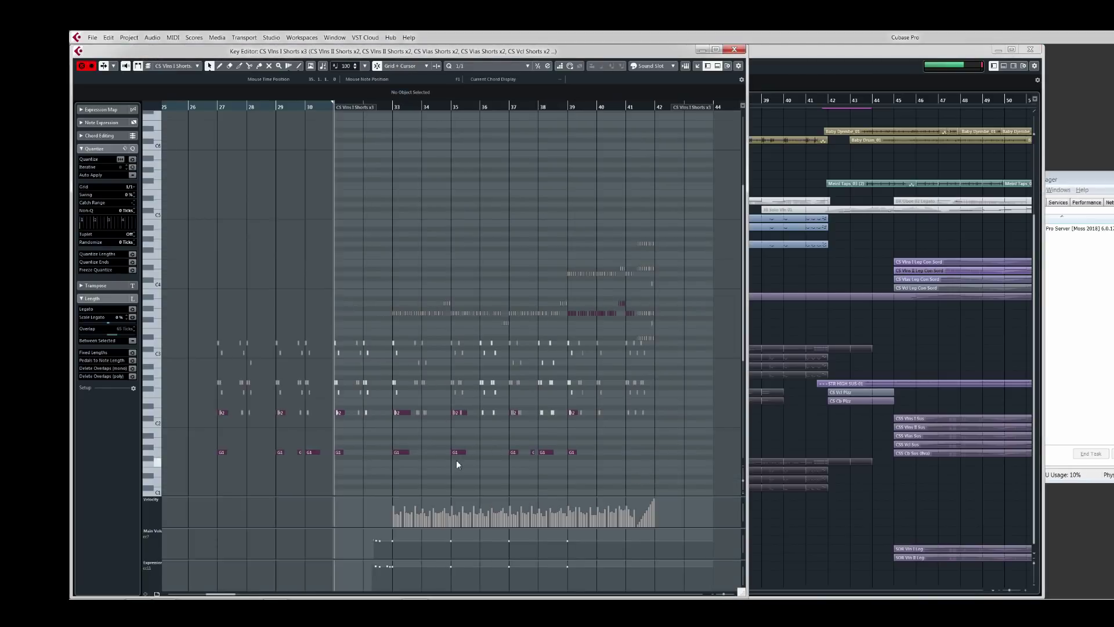
key("space")
key("Return")
Step: Solo the four CS Shorts tracks and play them from bar 33 to about bar 35
left_click_drag(611, 335, 644, 381)
key("s")
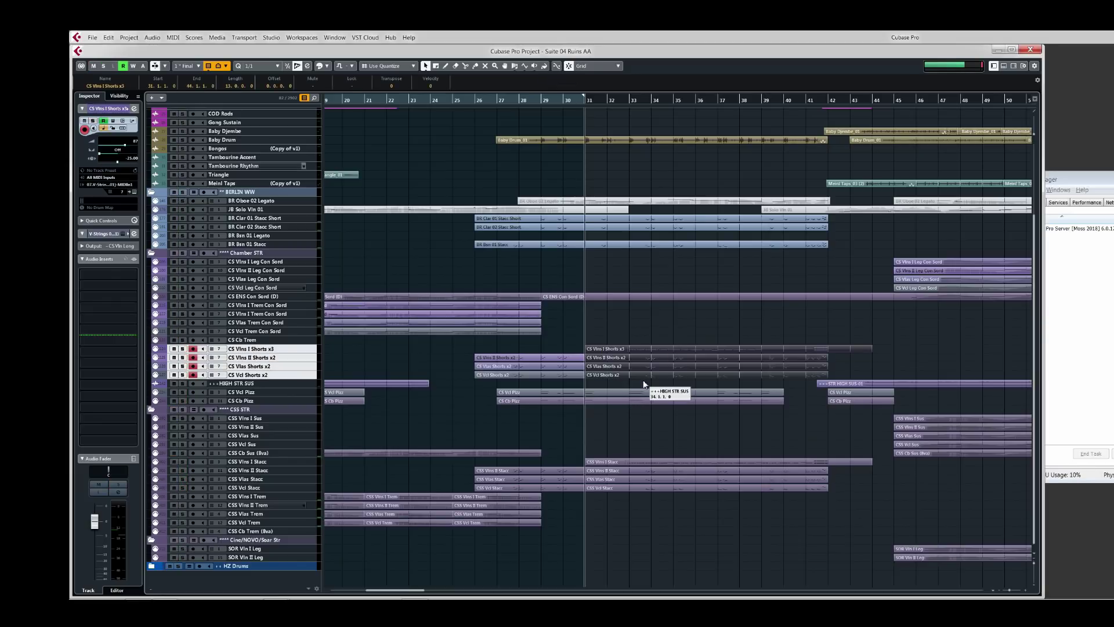
key("s")
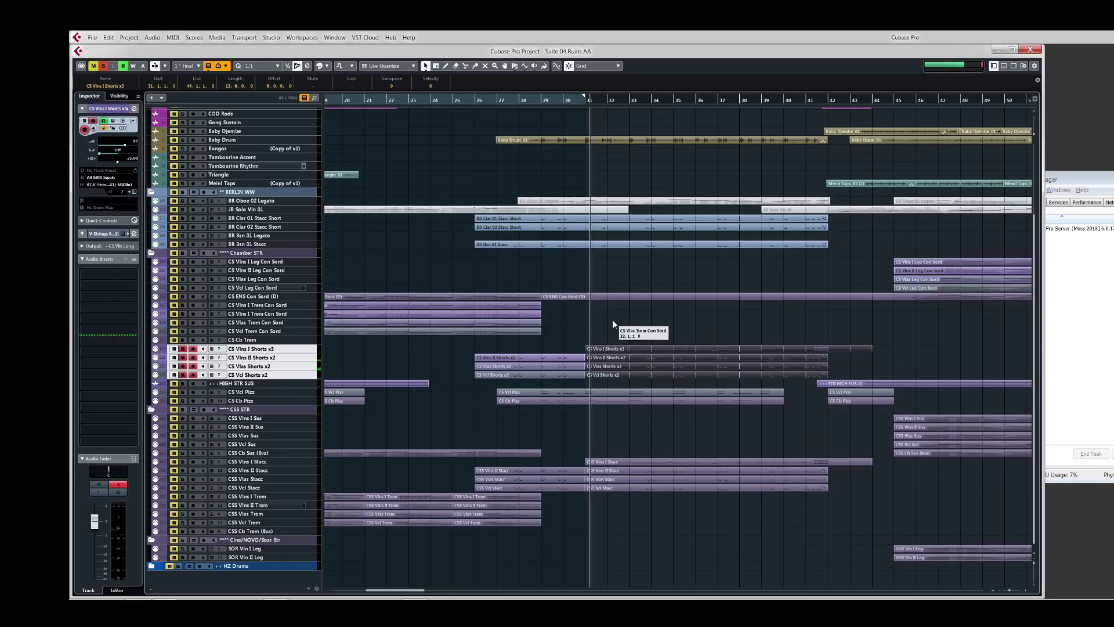
key("shift+p")
type("33")
key("Return")
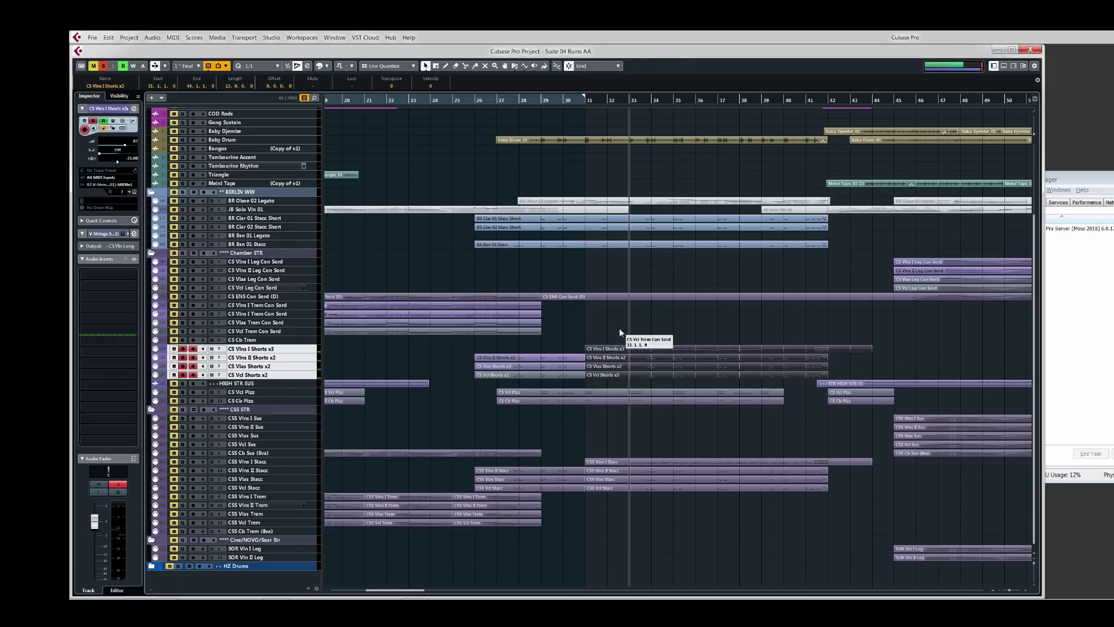
key("space")
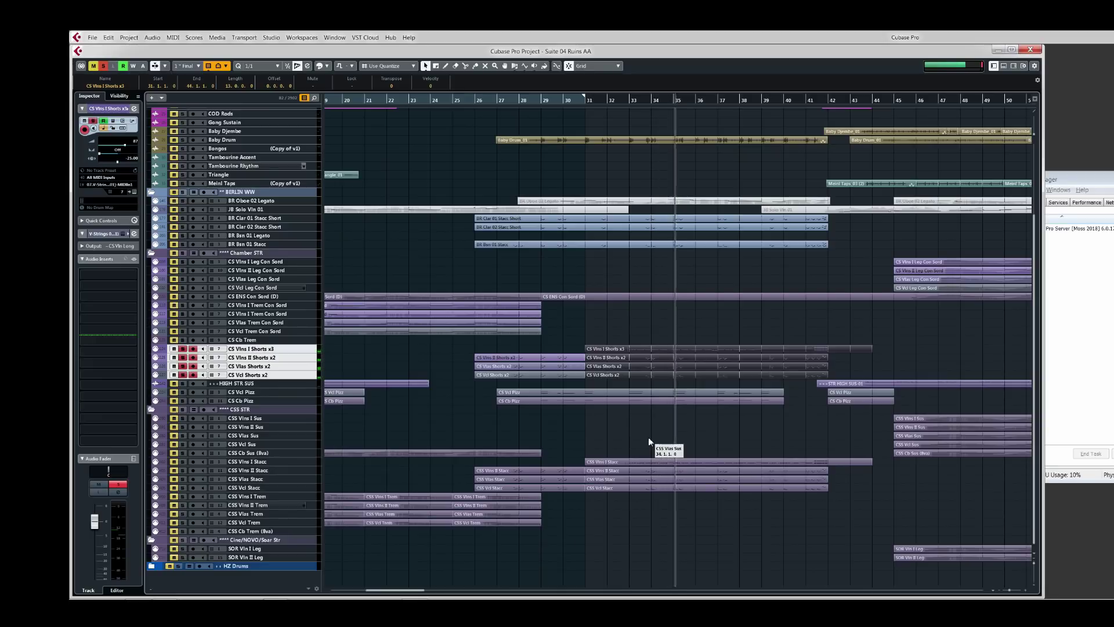
key("space")
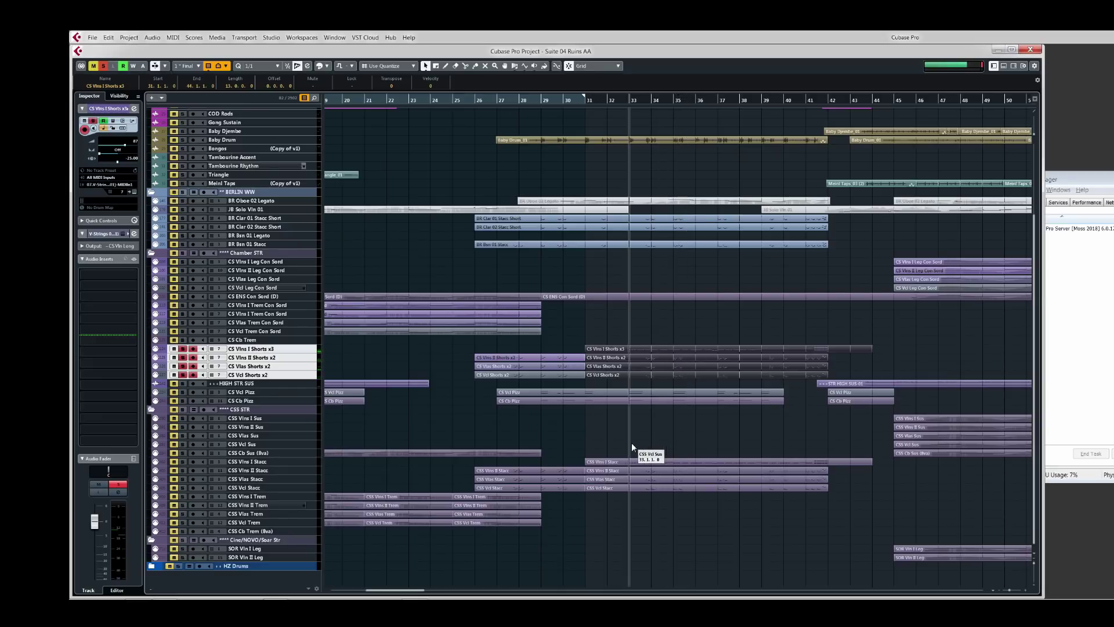
Step: Solo only the four CSS Stacc tracks and play them from bar 33 to about bar 37
left_click(658, 492)
left_click(658, 492)
key("s")
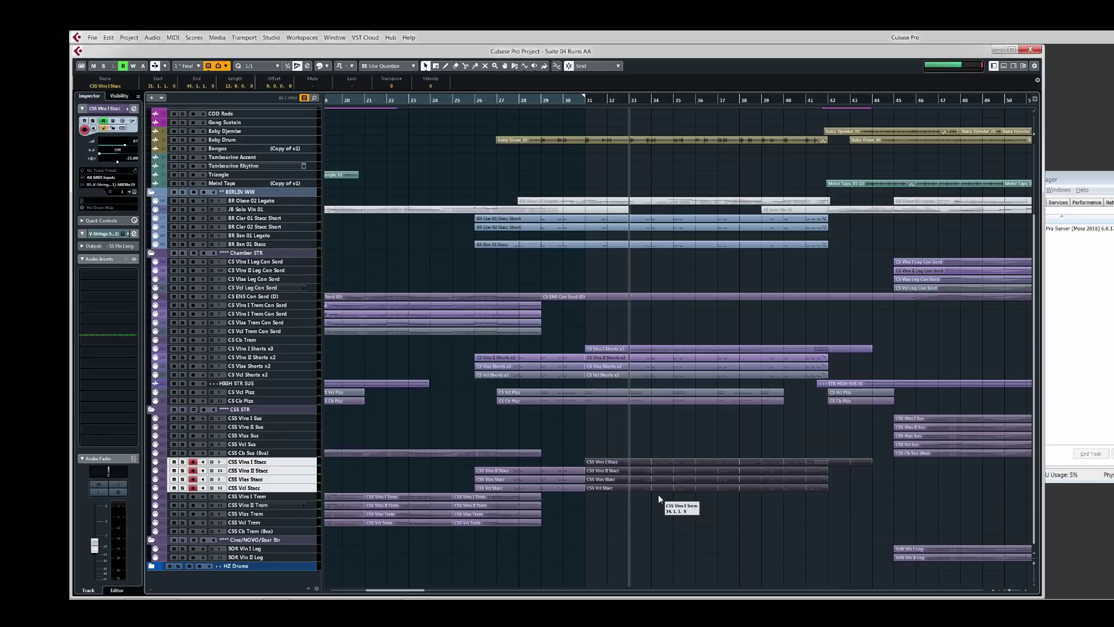
key("s")
key("space")
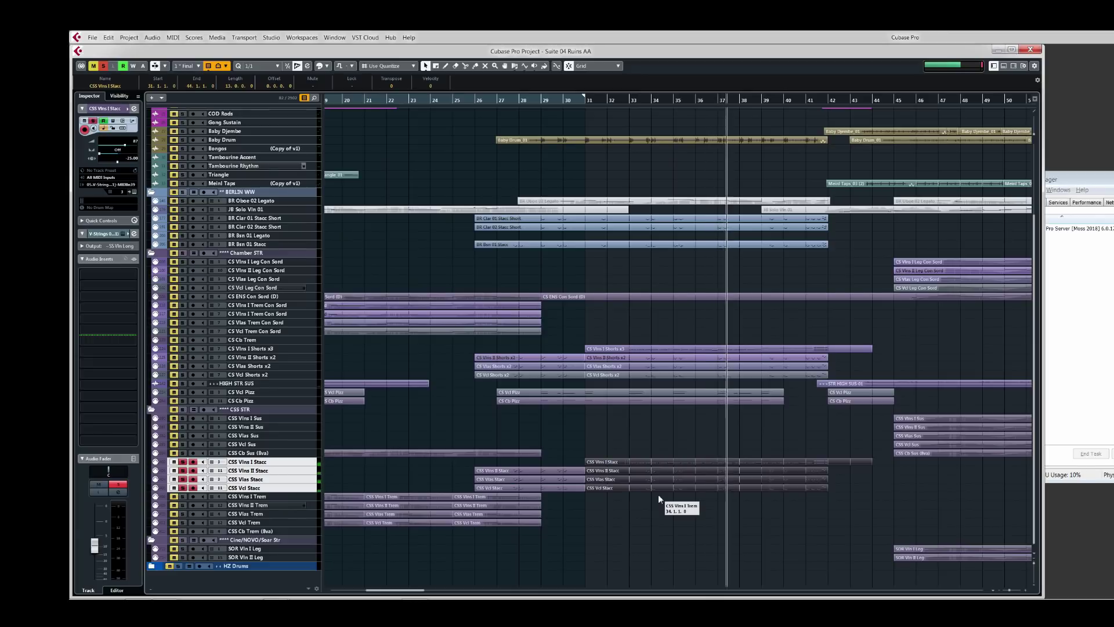
key("space")
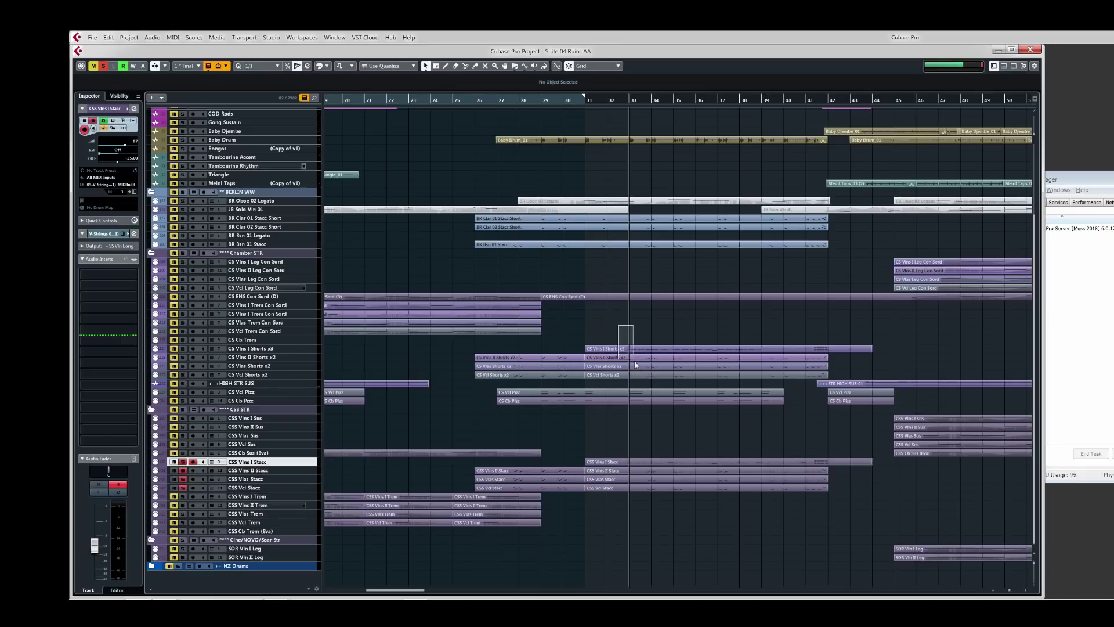
Step: Solo the CS Shorts and CSS Stacc tracks together and play the layered strings from bar 33 to about bar 35
left_click(630, 328)
left_click_drag(641, 384, 643, 384)
left_click_drag(651, 435, 674, 513)
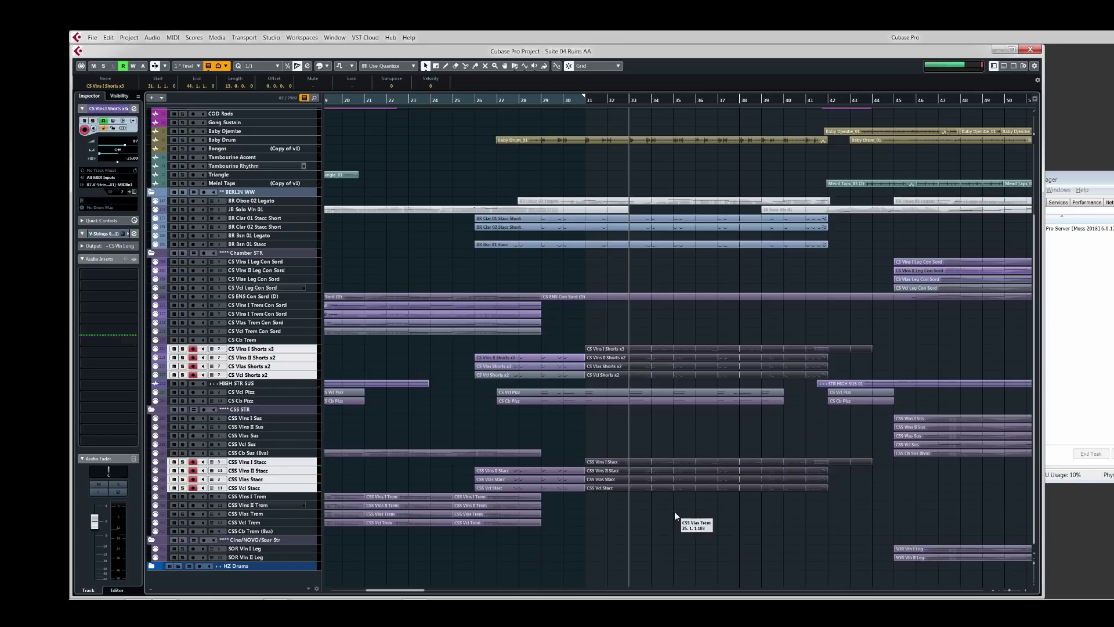
key("s")
key("space")
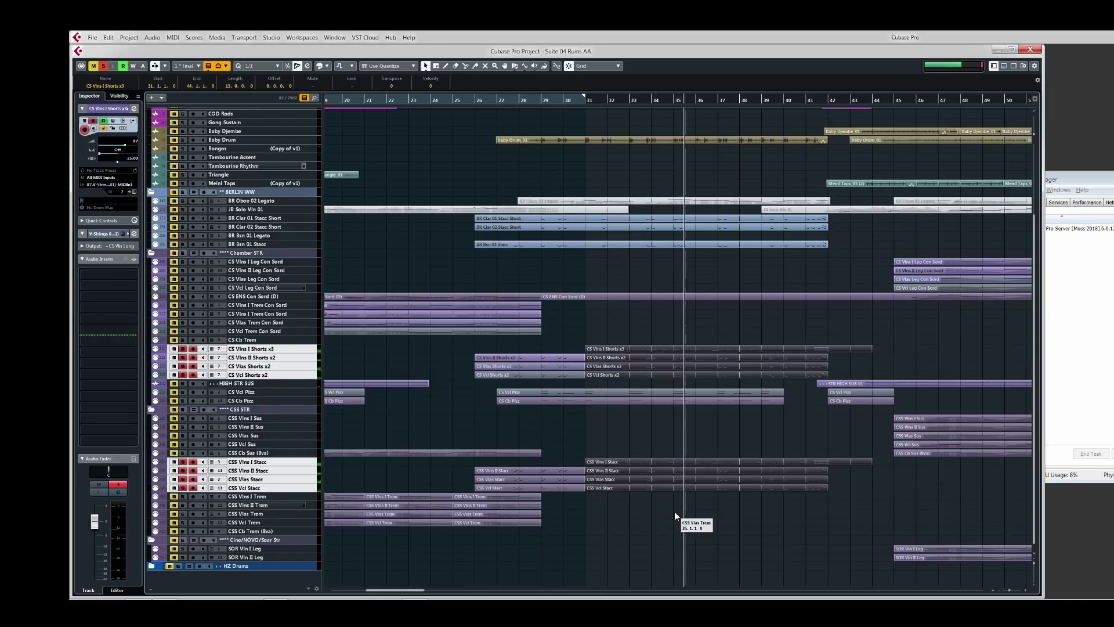
key("space")
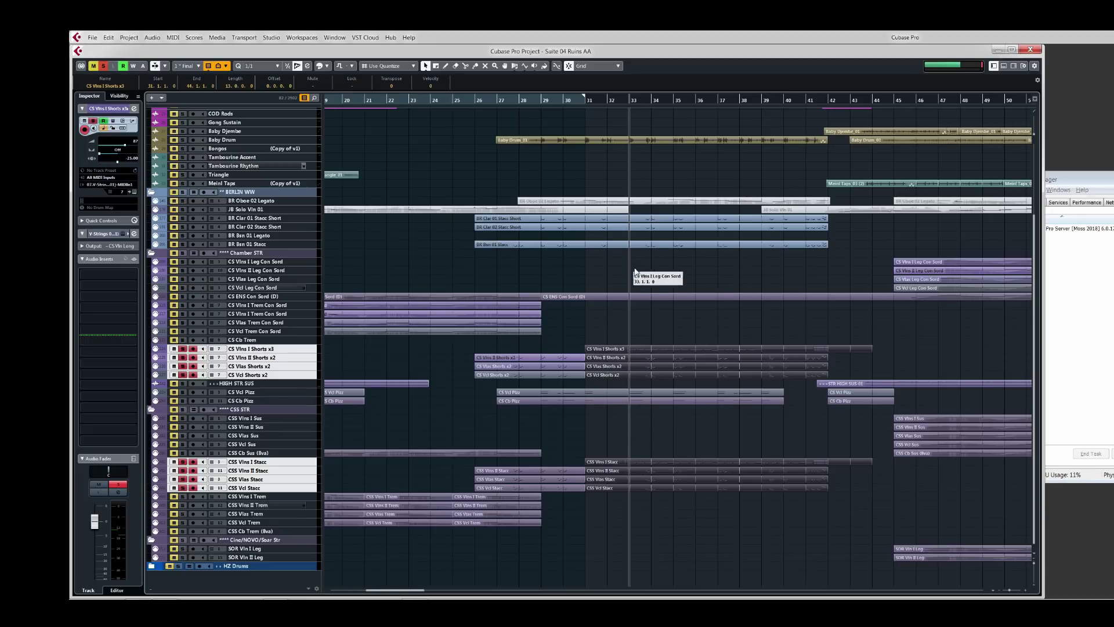
Step: Open both BR Clar Stacc Short parts and BR Bsn 01 Stacc in the Key Editor, play from bar 27 to about bar 30, and close it
left_click(664, 261)
left_click_drag(666, 221, 670, 214)
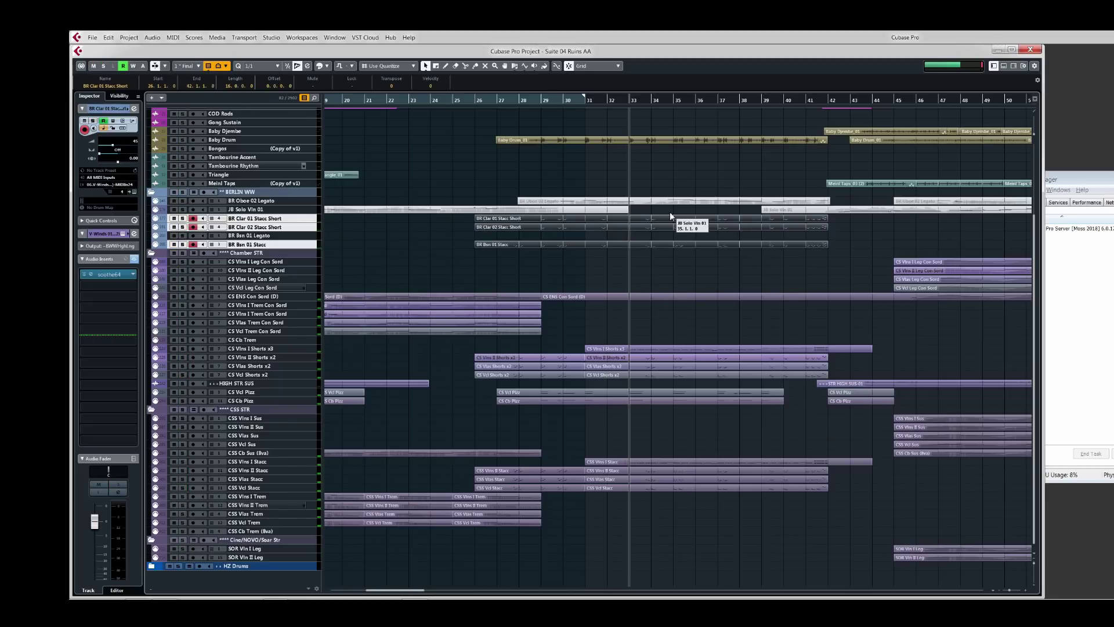
double_click(643, 228)
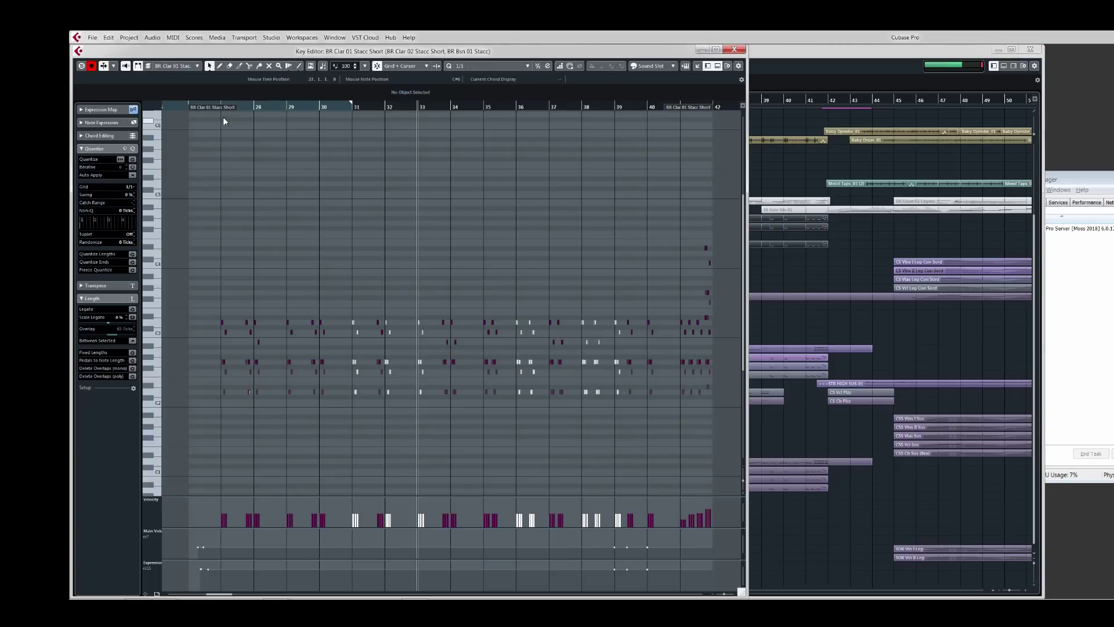
left_click_drag(253, 108, 224, 108)
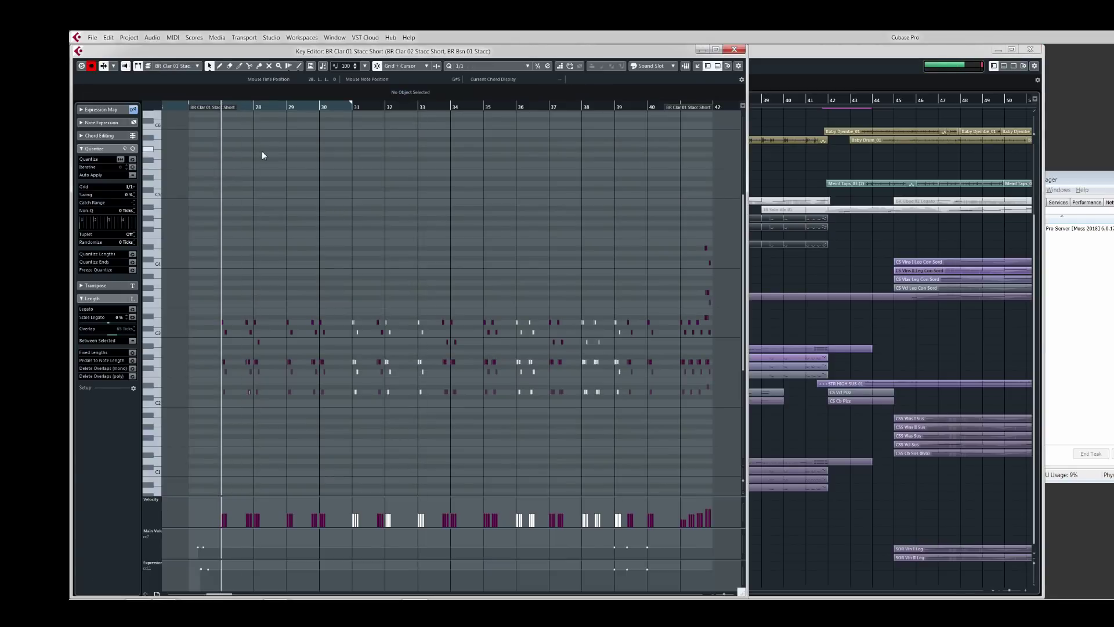
key("space")
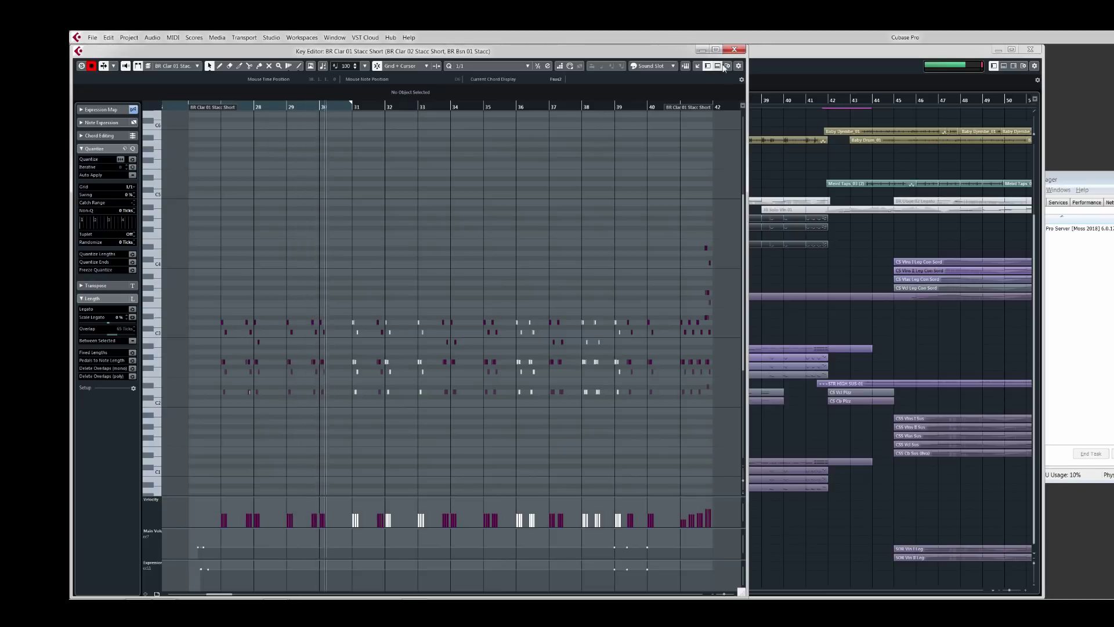
key("space")
left_click(734, 49)
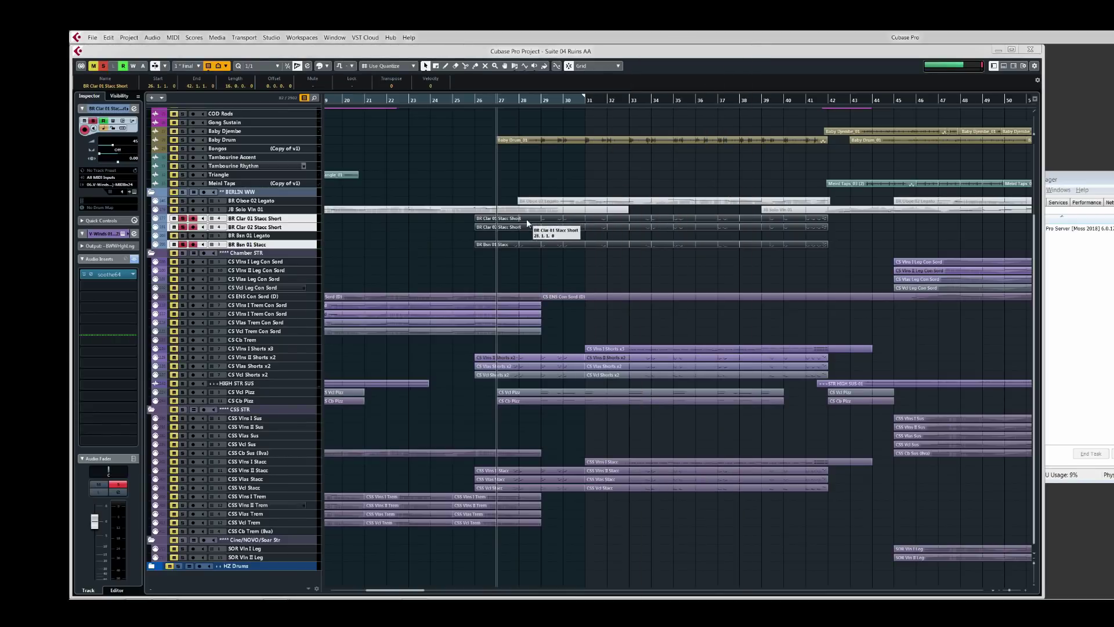